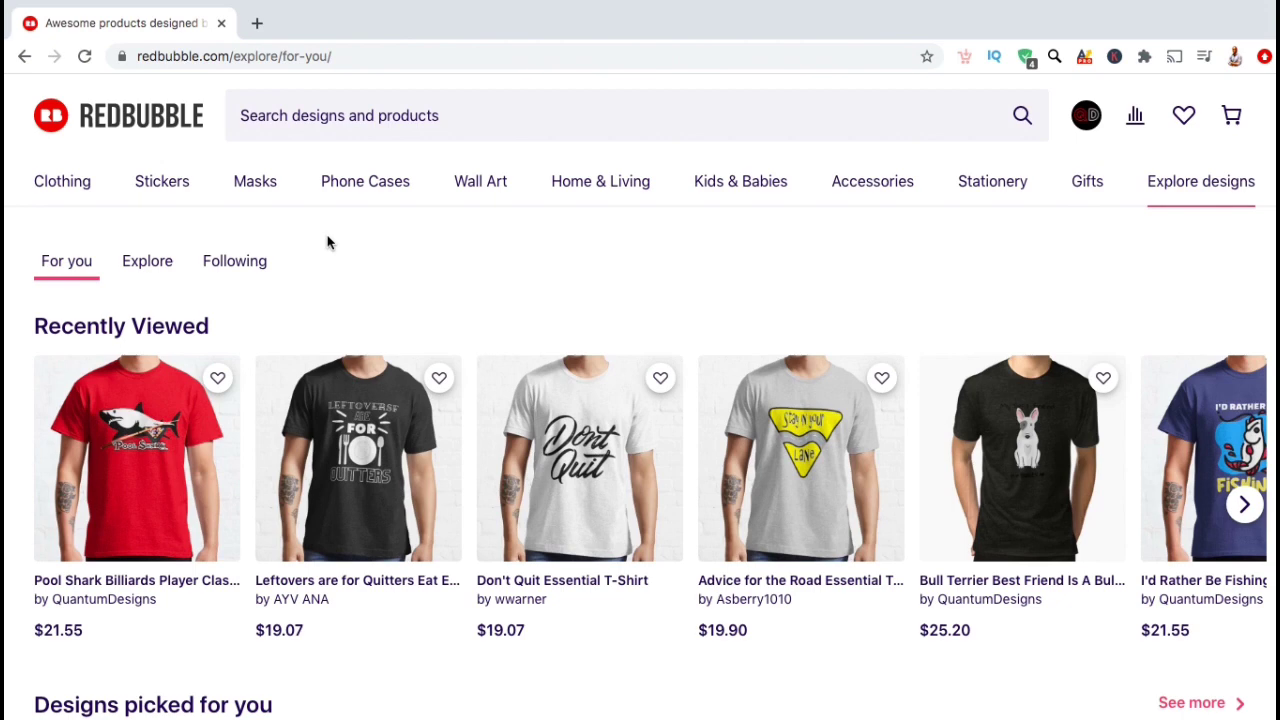
Step: Open the account dropdown from the avatar in Redbubble's top bar
click(1087, 131)
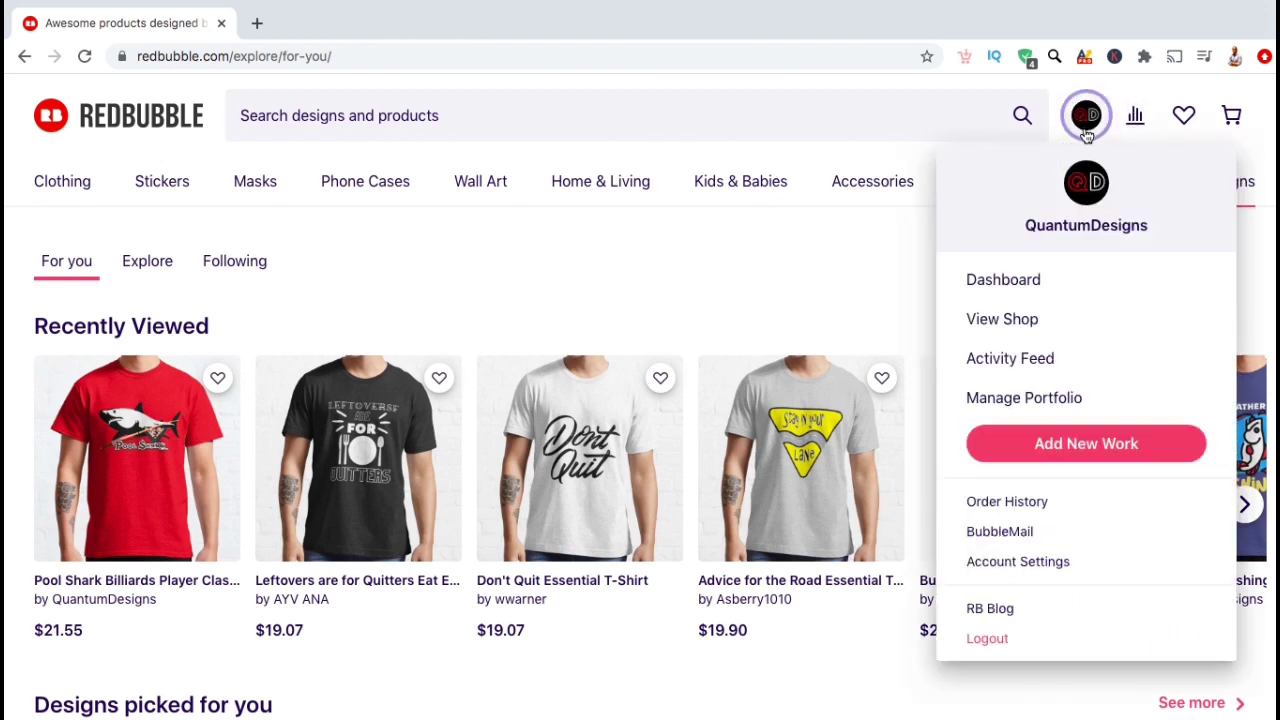
Step: Go to Account Settings, then the Google Analytics page under Artist Tools
click(1022, 569)
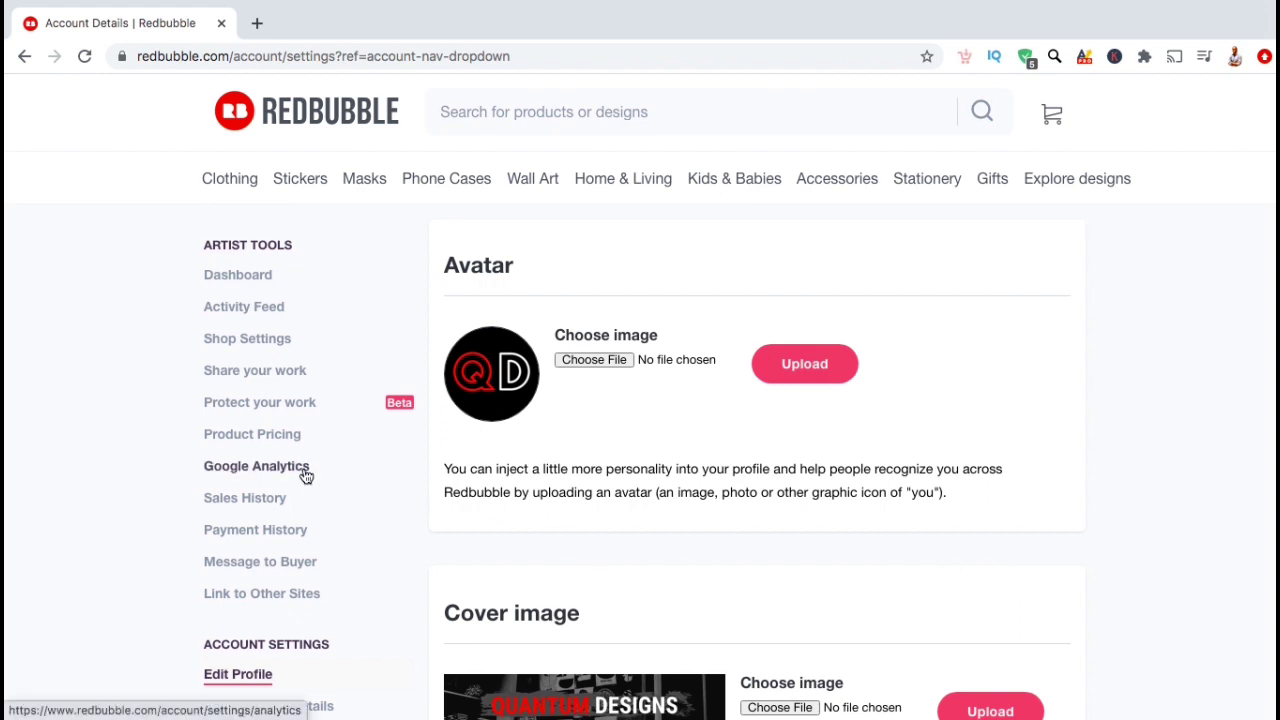
click(254, 476)
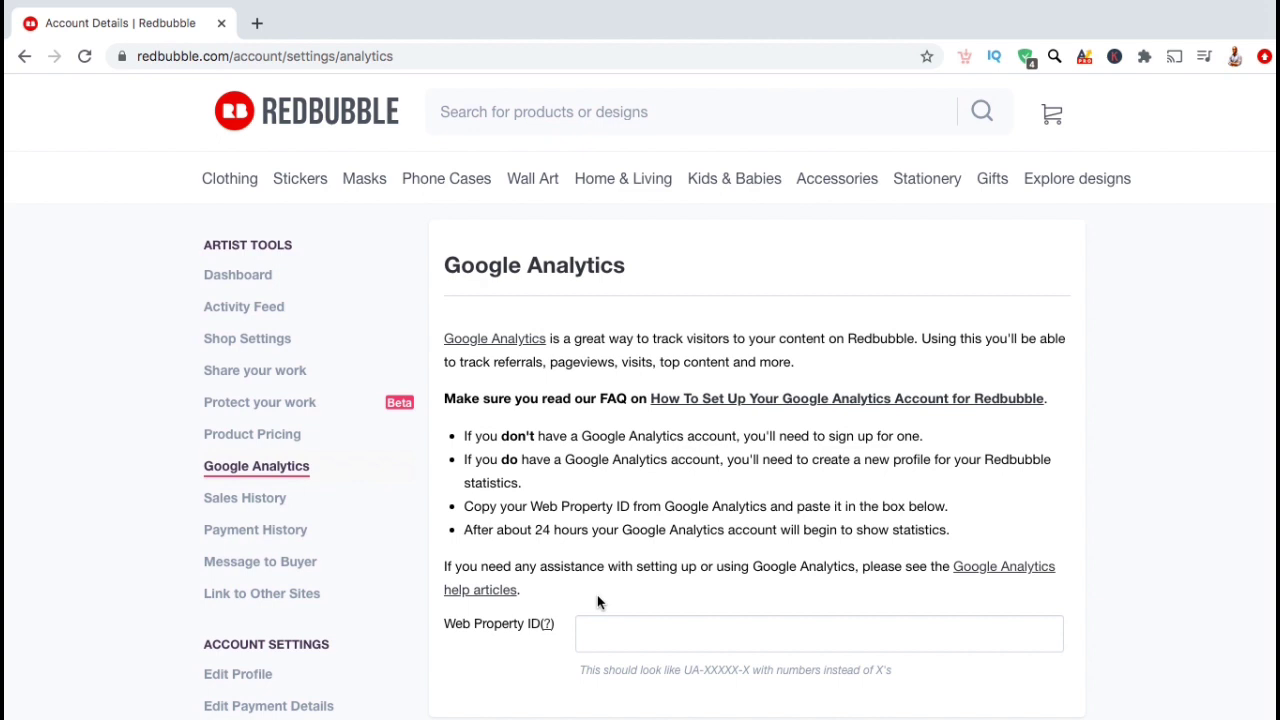
scroll(598, 602, down, 2)
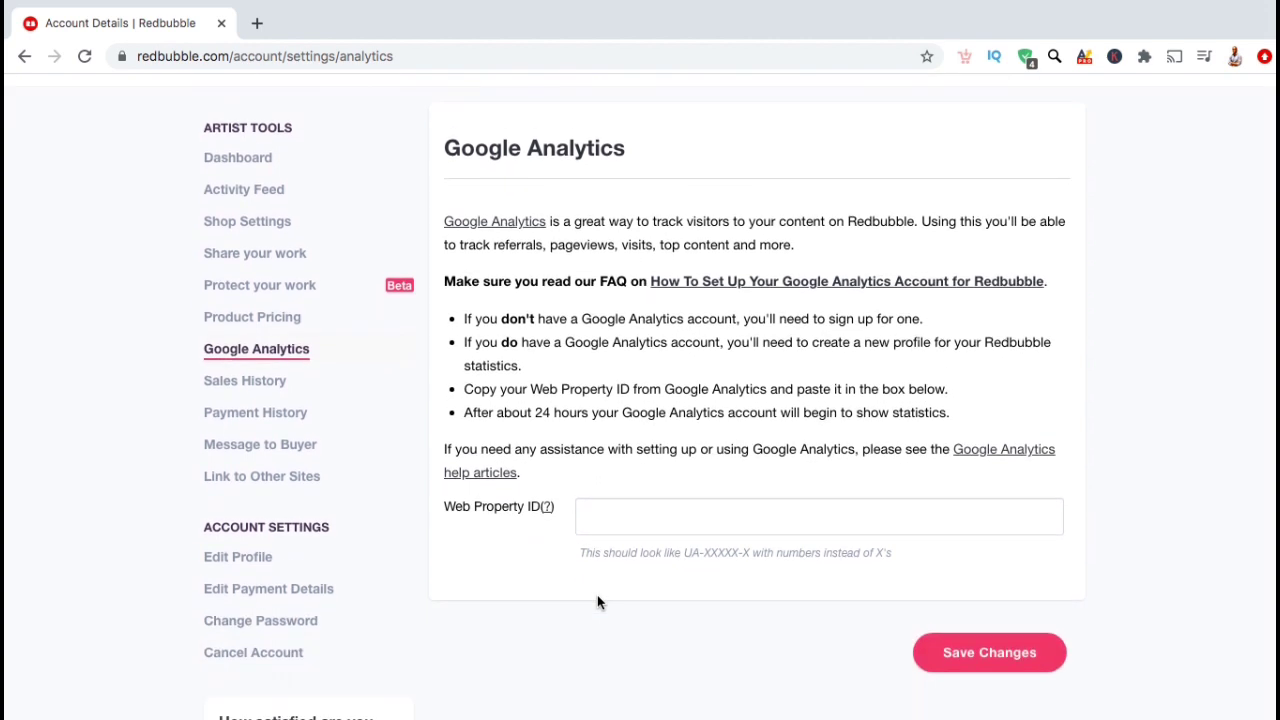
Step: Load analytics.google.com in a new Chrome tab and go to its Admin settings
click(257, 23)
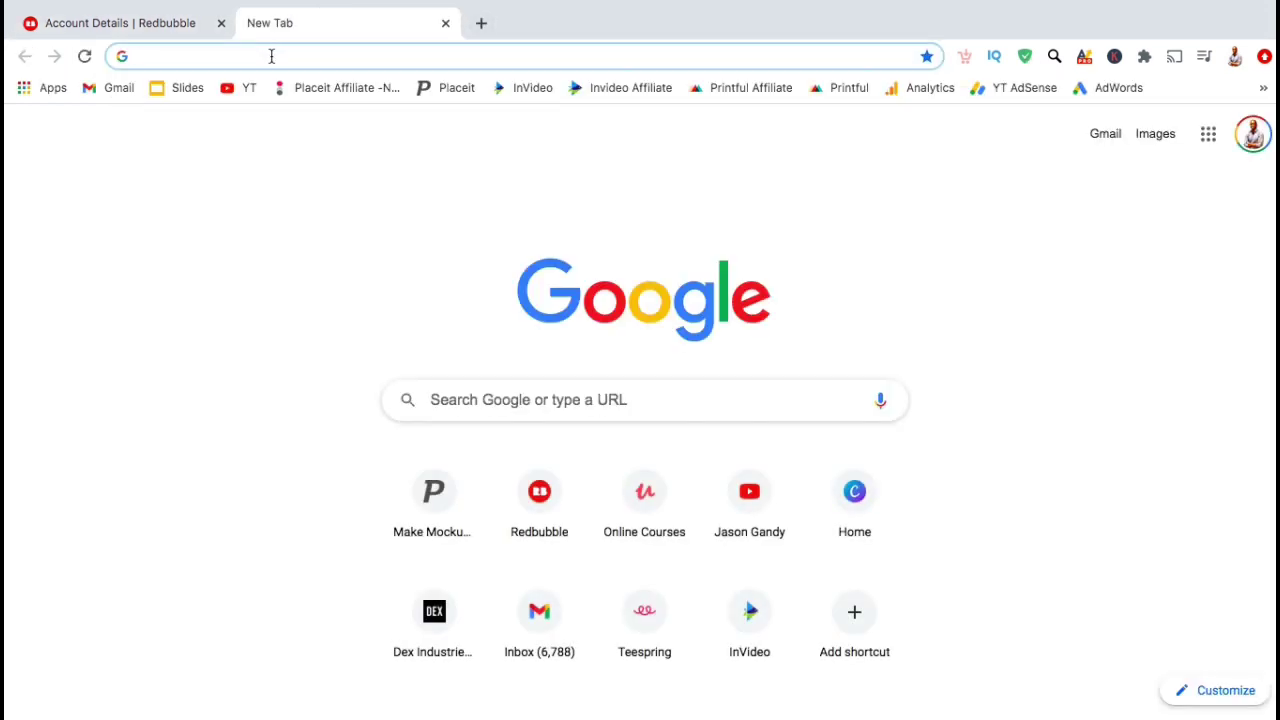
text(analytics)
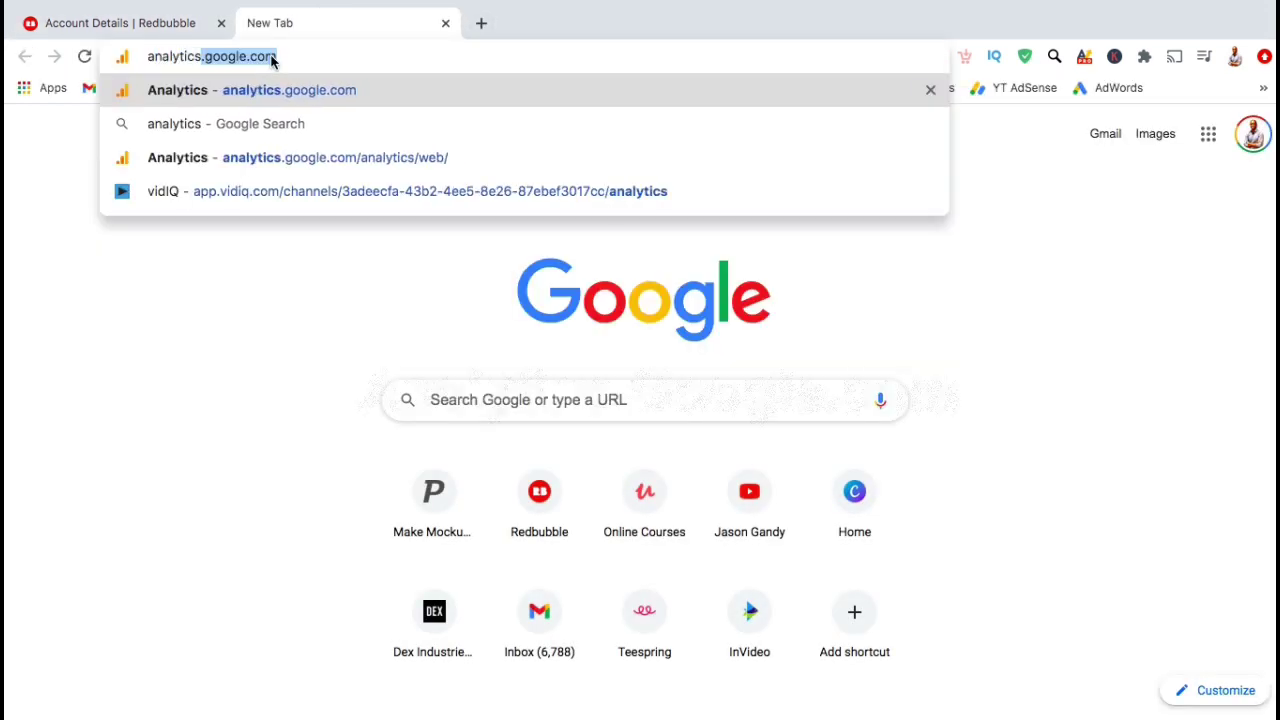
text(.google.com)
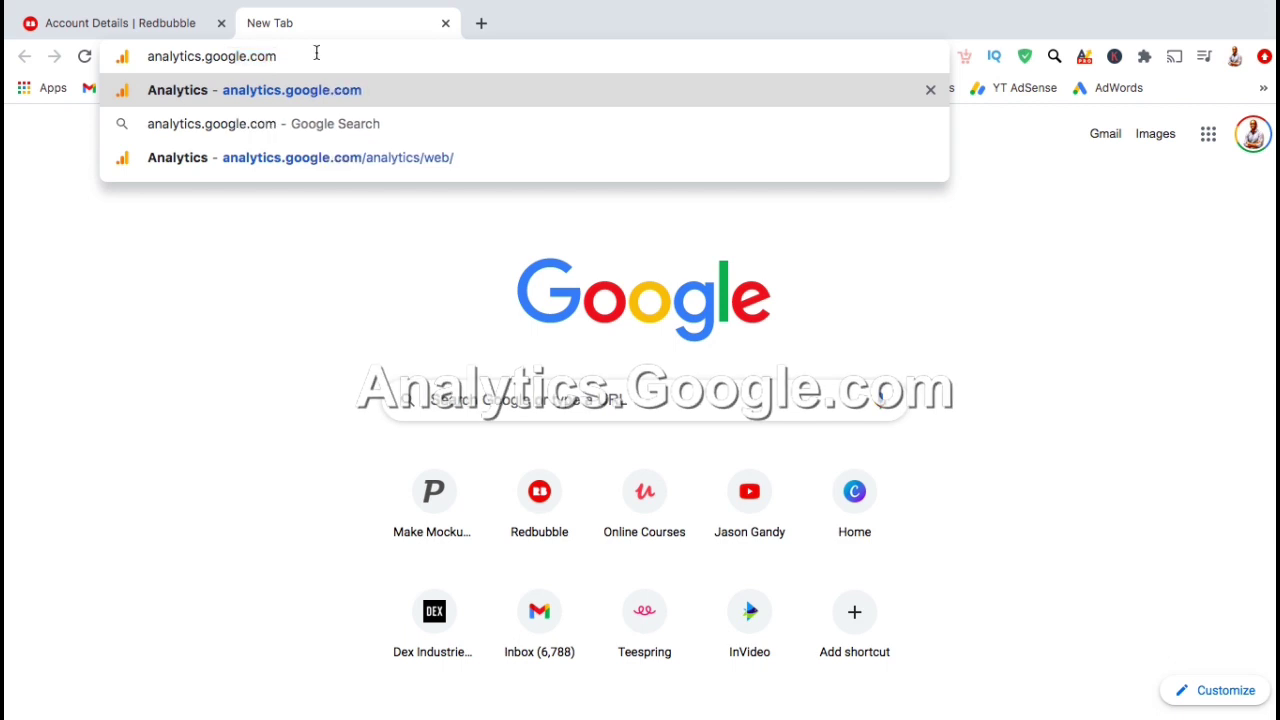
key(Return)
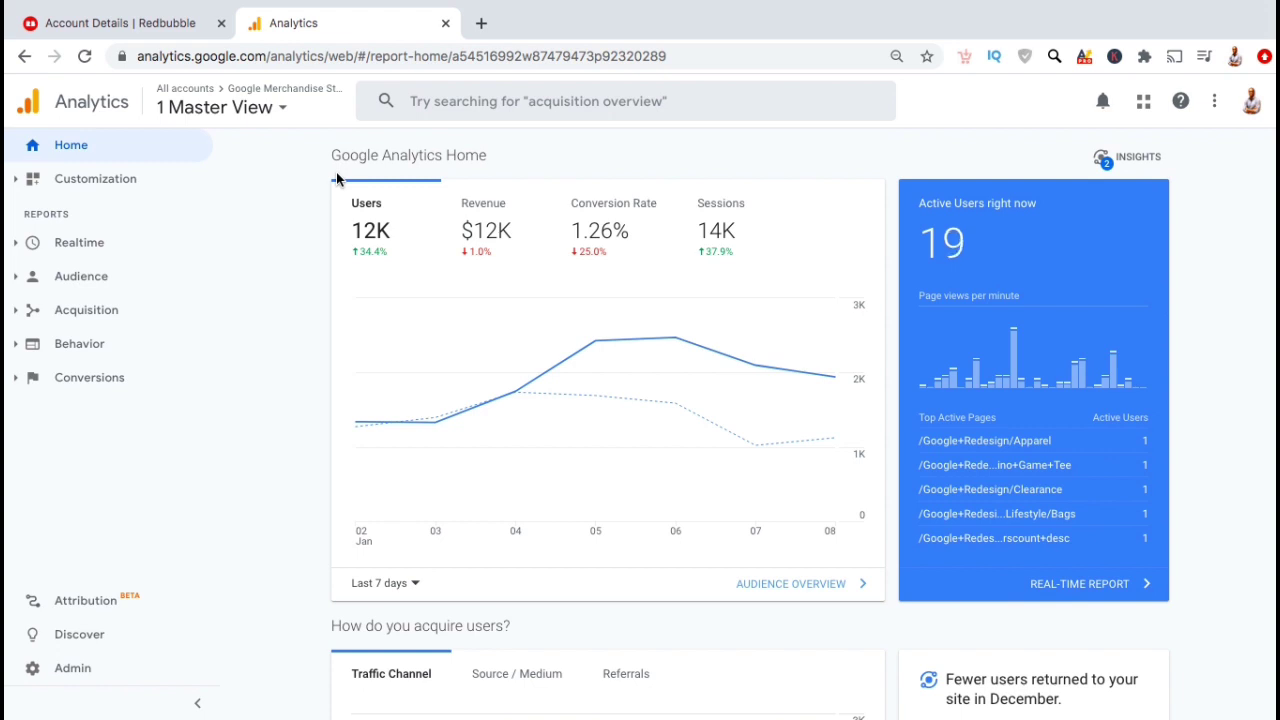
click(62, 682)
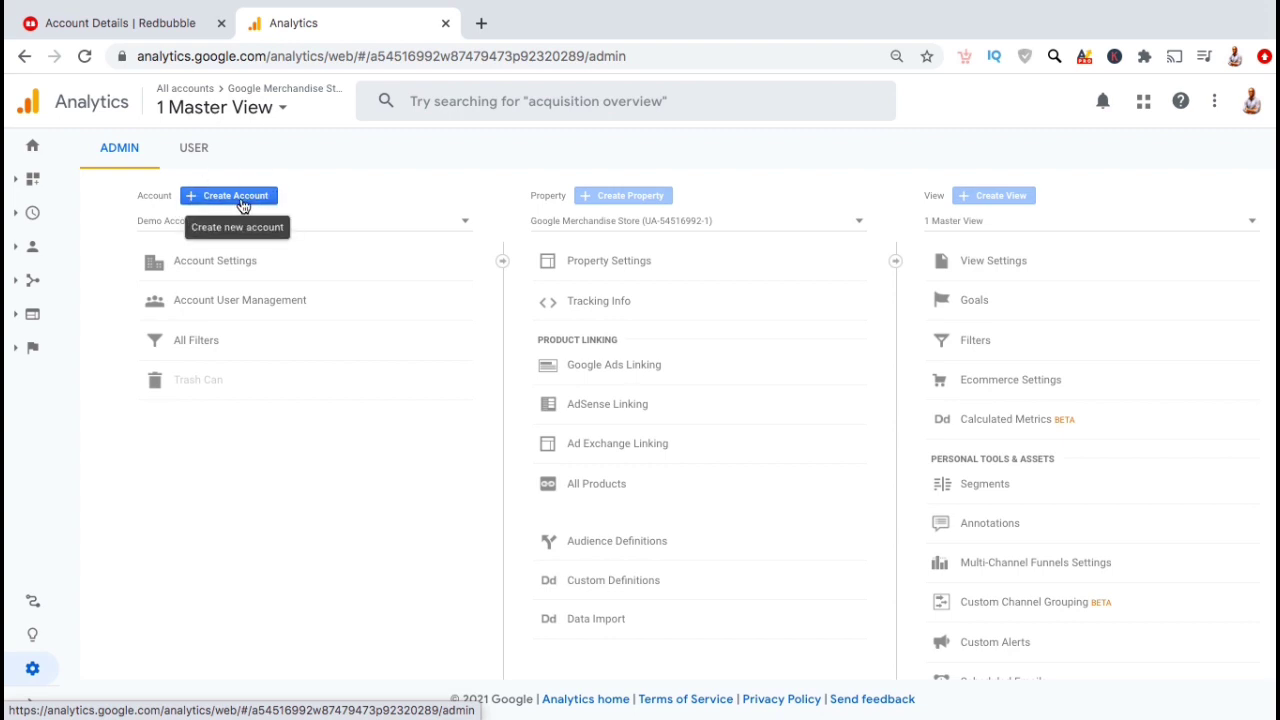
Step: Create a new Analytics account named 'Demo Redbubble' and continue to property setup
click(233, 200)
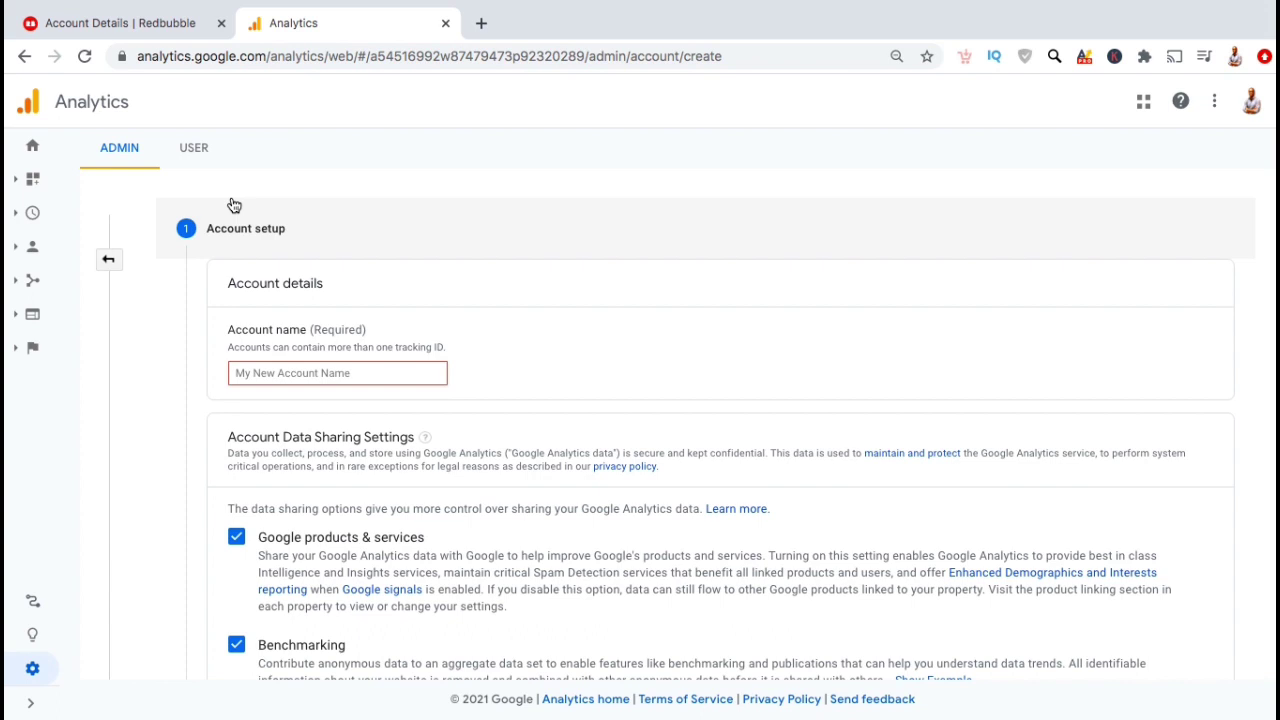
click(271, 376)
click(370, 402)
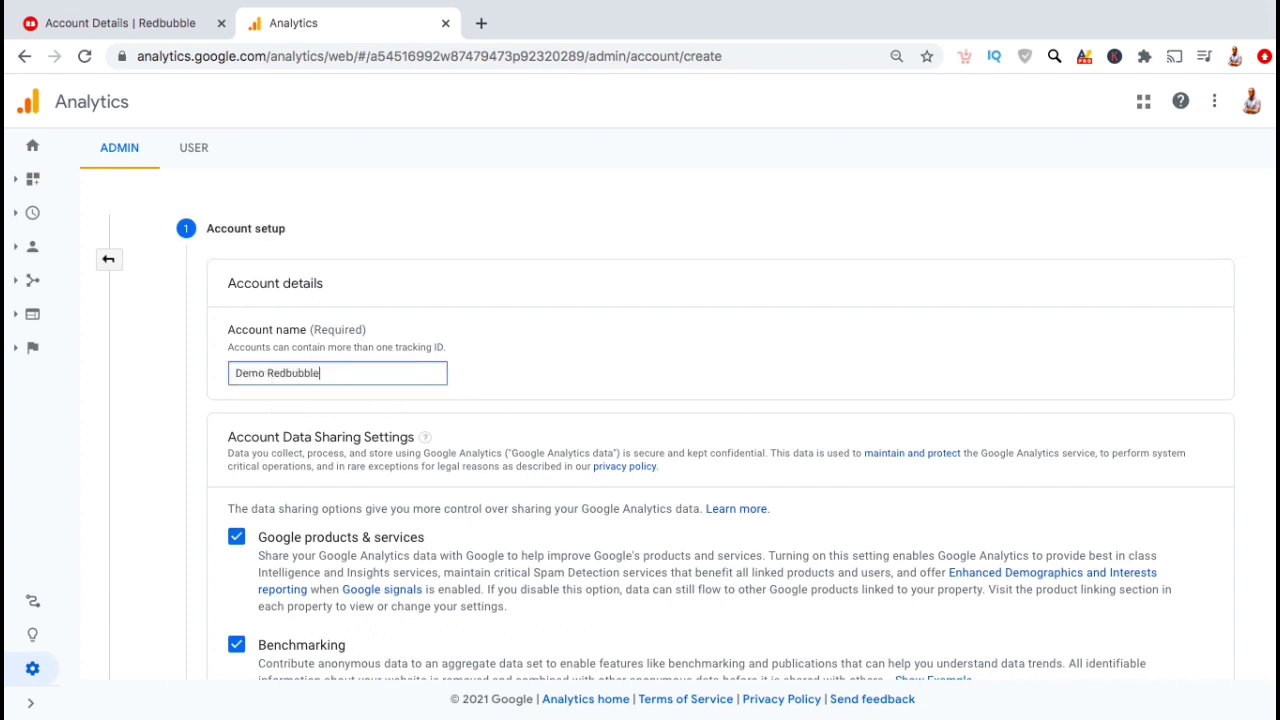
click(479, 366)
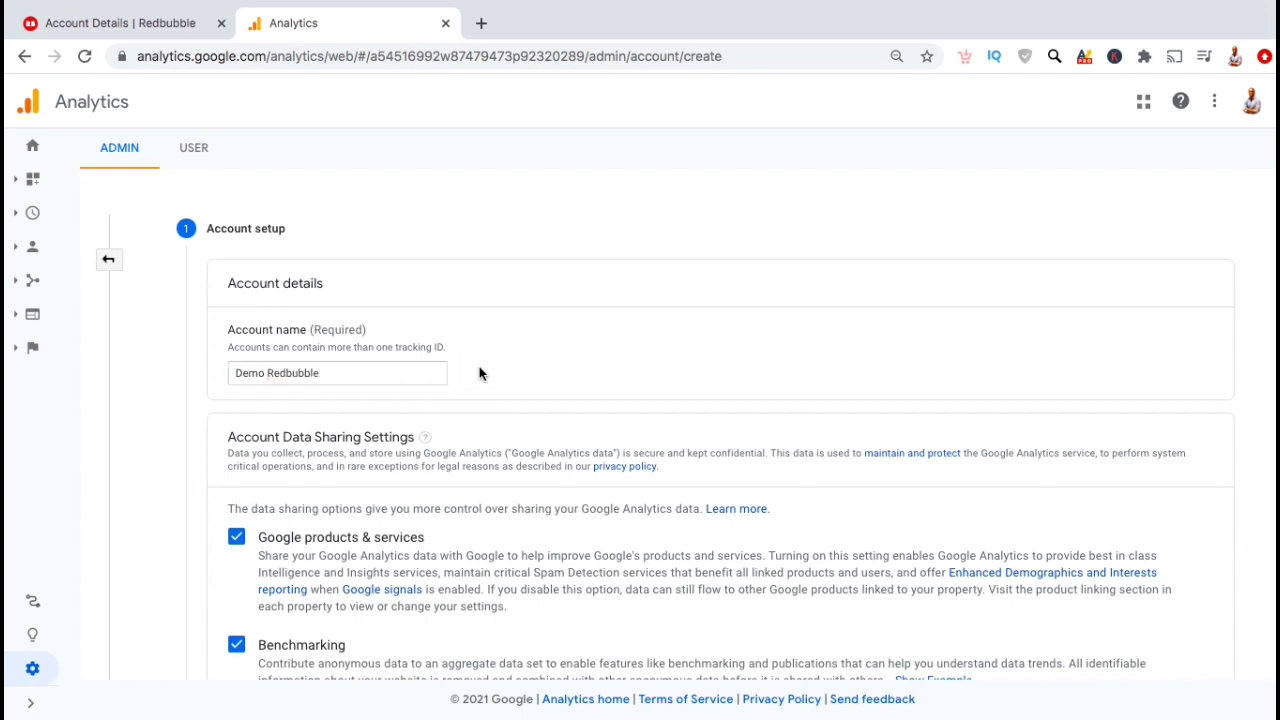
scroll(479, 366, down, 2)
scroll(479, 366, down, 2)
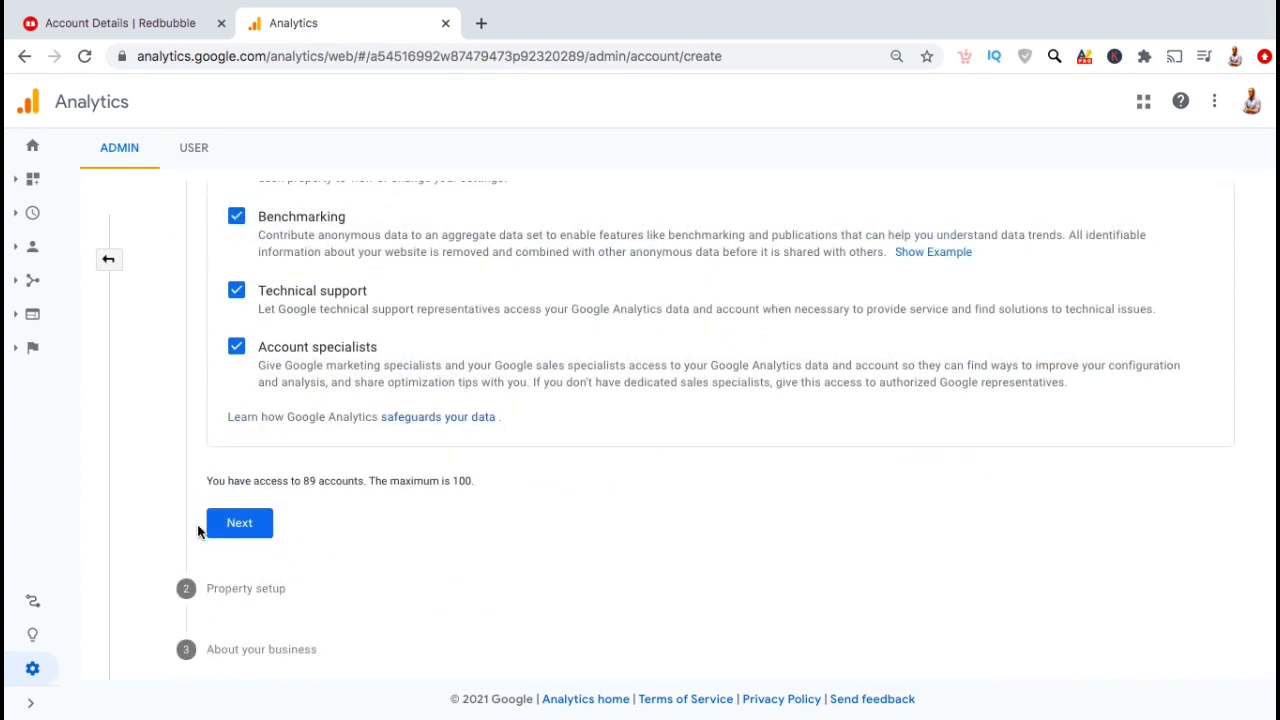
click(238, 525)
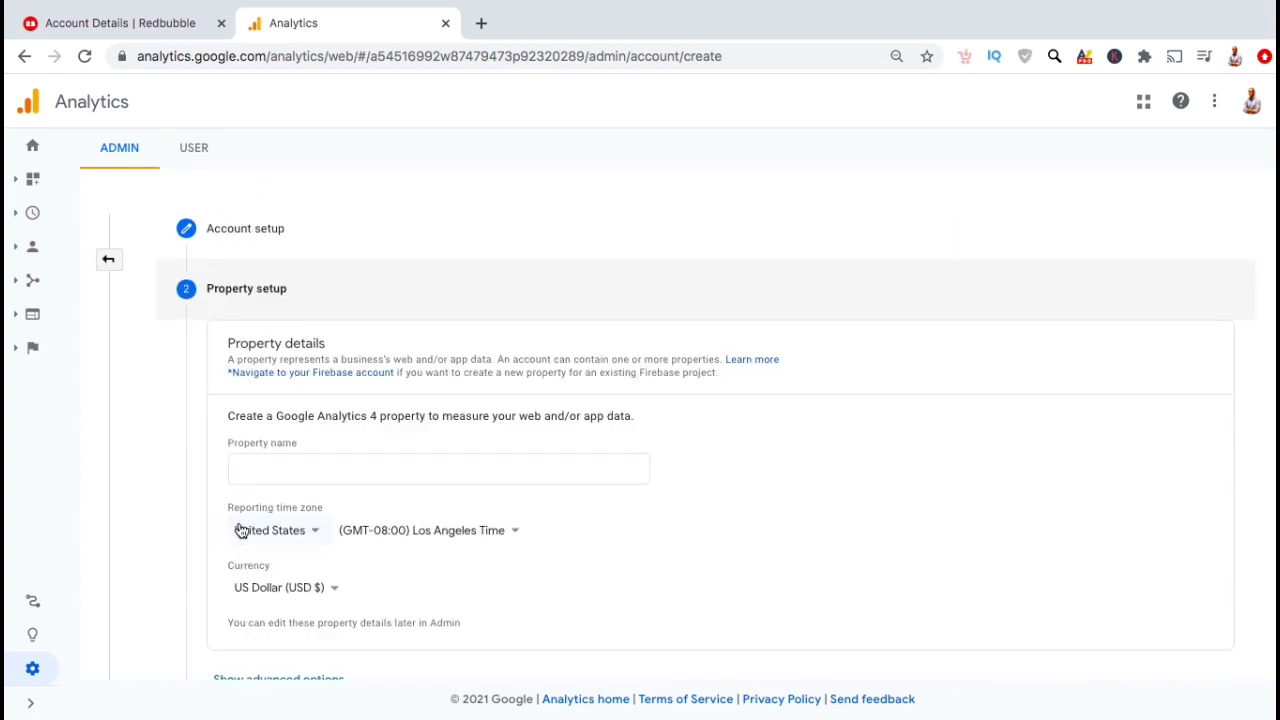
Step: Name the property 'Demo - Redbubble Property' with (GMT-05:00) New York Time and US Dollar currency
click(262, 472)
text(D)
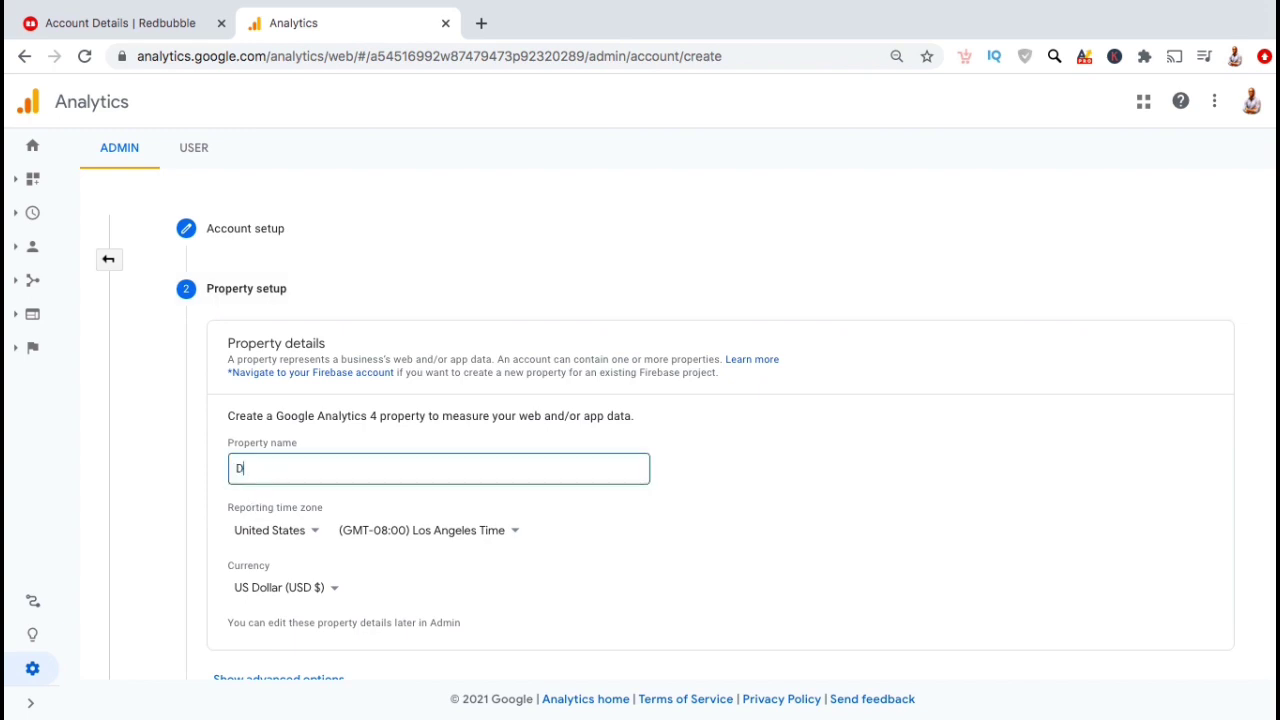
text(emo - Redbubble Property)
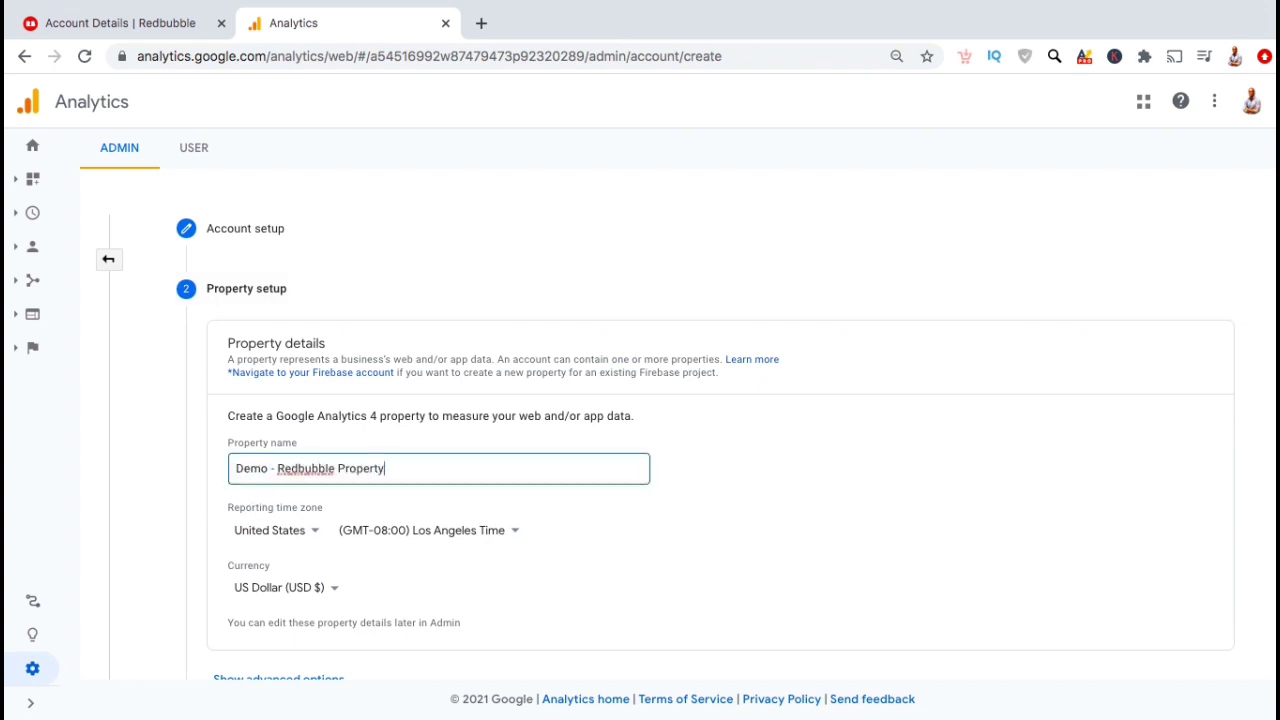
click(613, 494)
scroll(613, 495, down, 2)
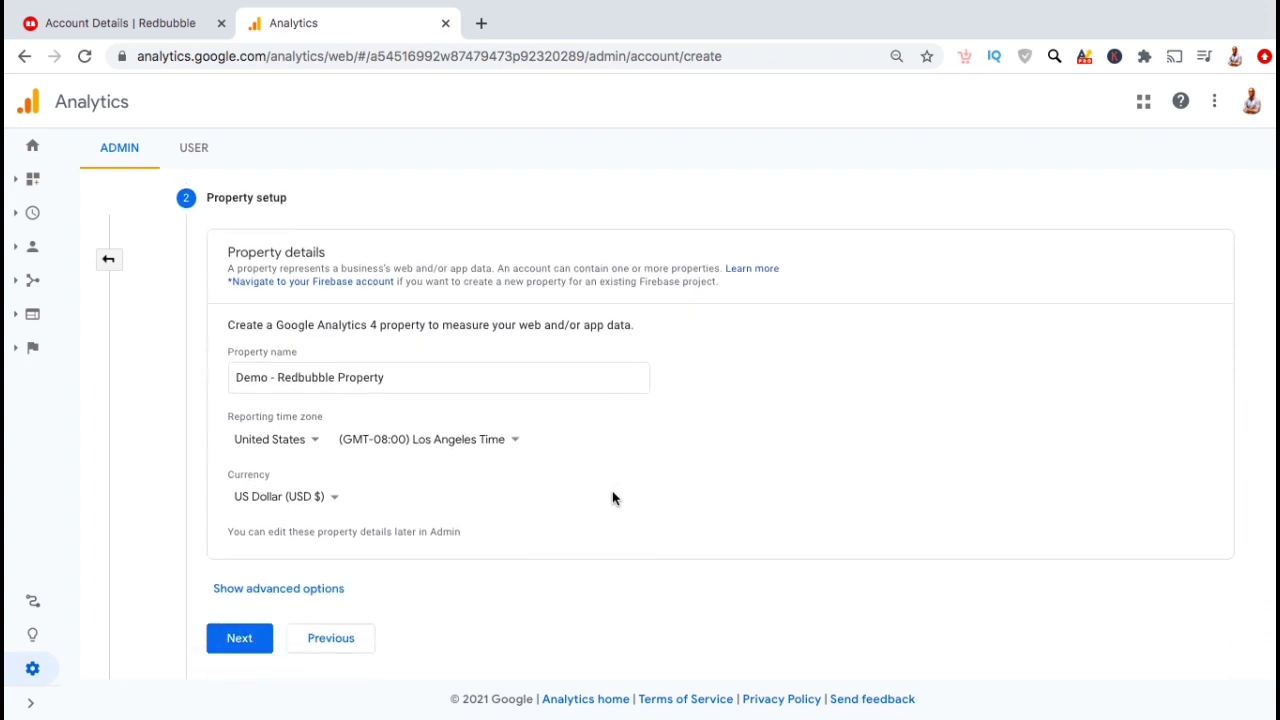
click(514, 440)
click(466, 694)
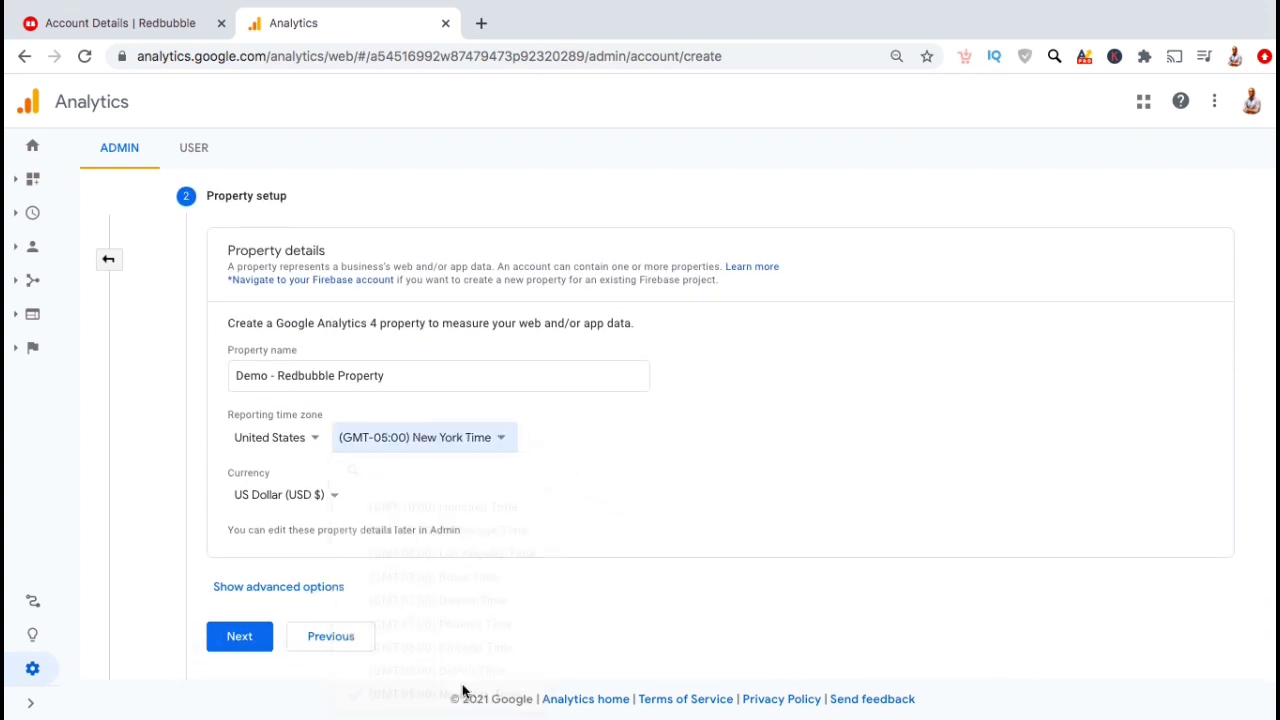
click(335, 496)
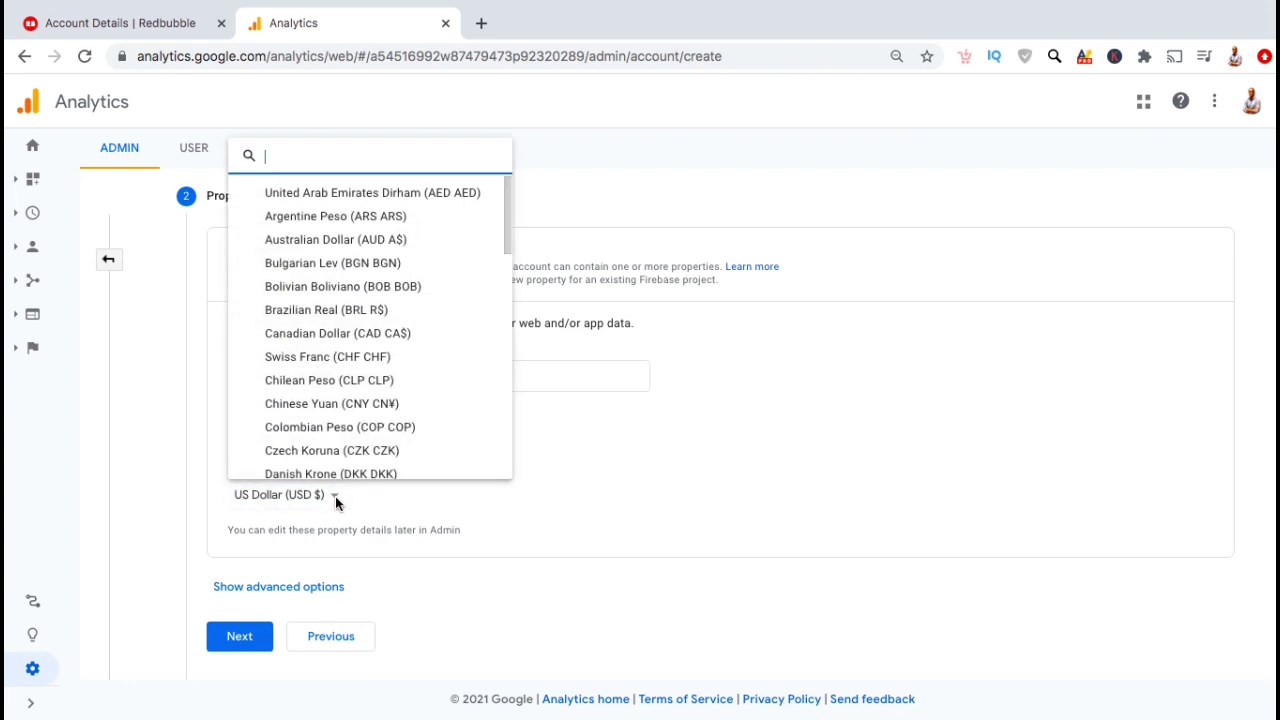
click(557, 498)
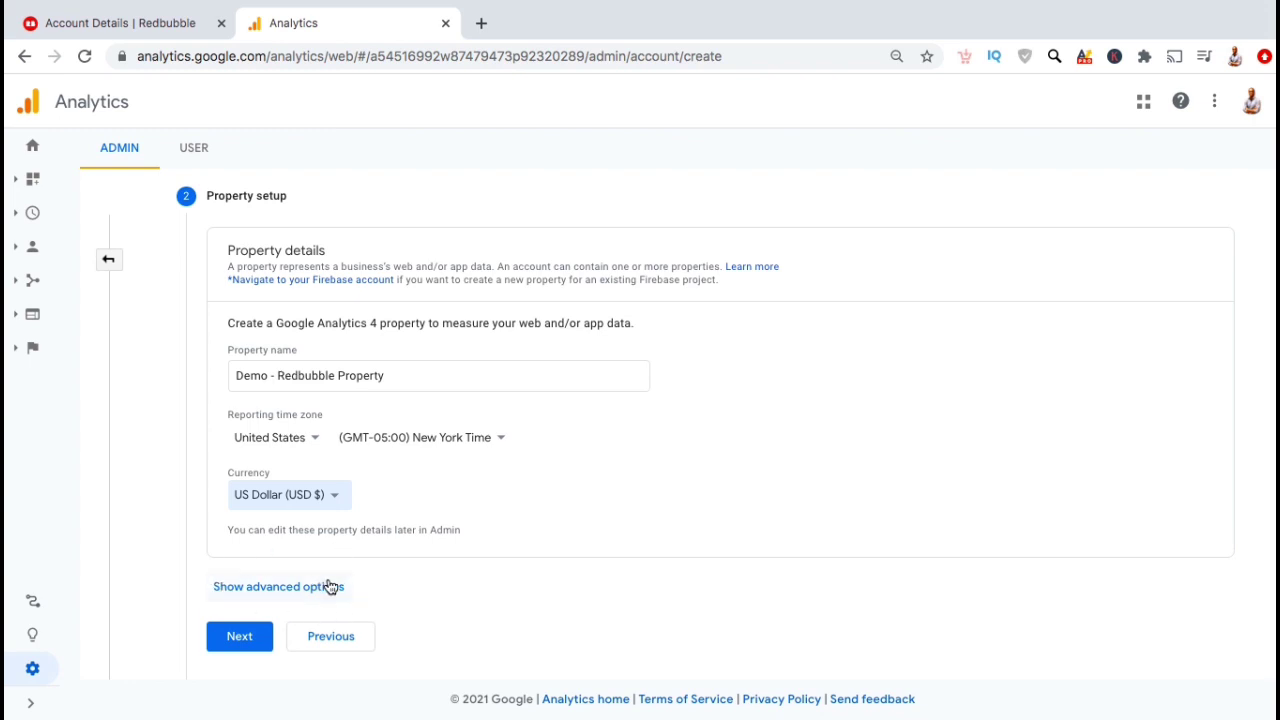
Step: In the advanced options, switch on creating a Universal Analytics property
click(271, 590)
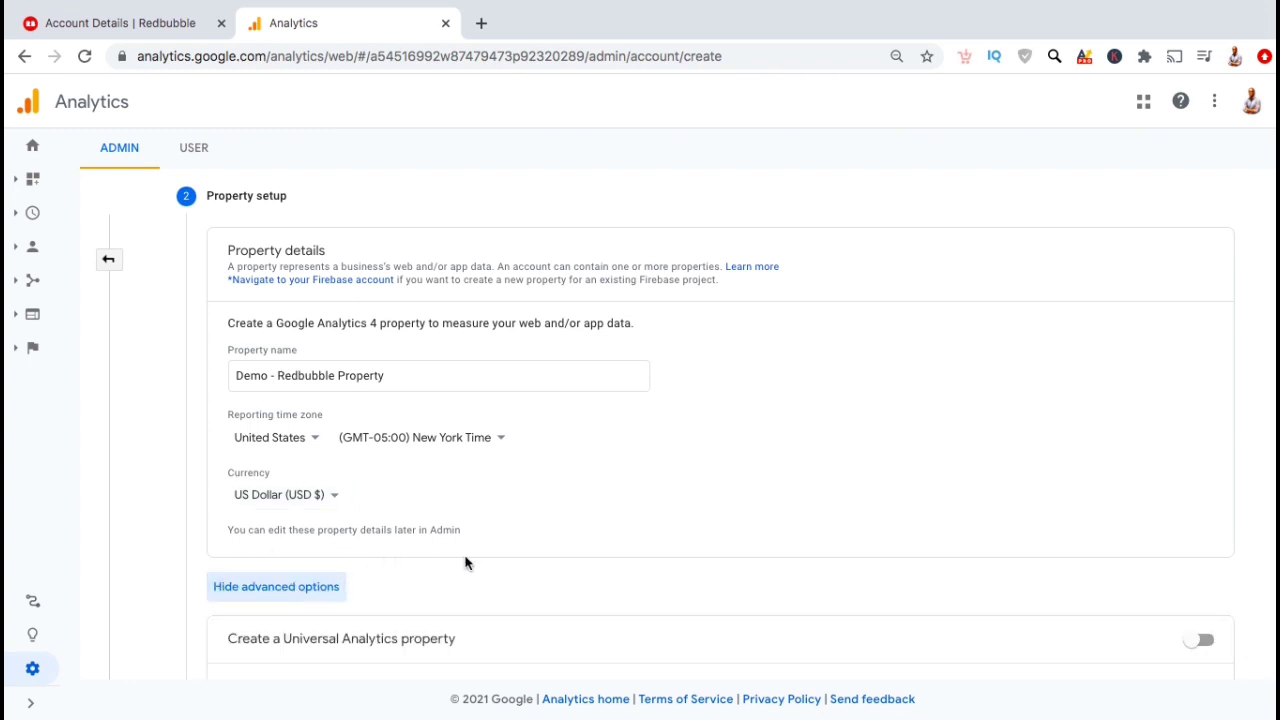
scroll(465, 563, down, 2)
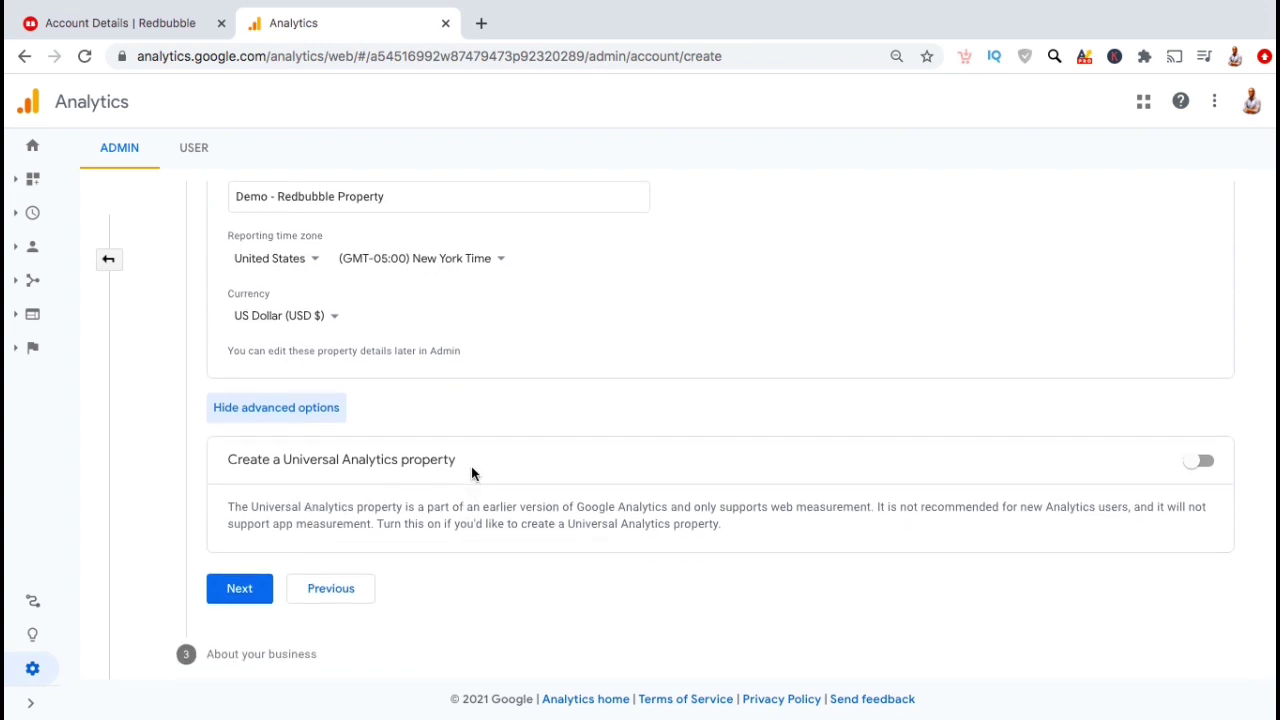
drag(471, 463, 231, 458)
click(223, 458)
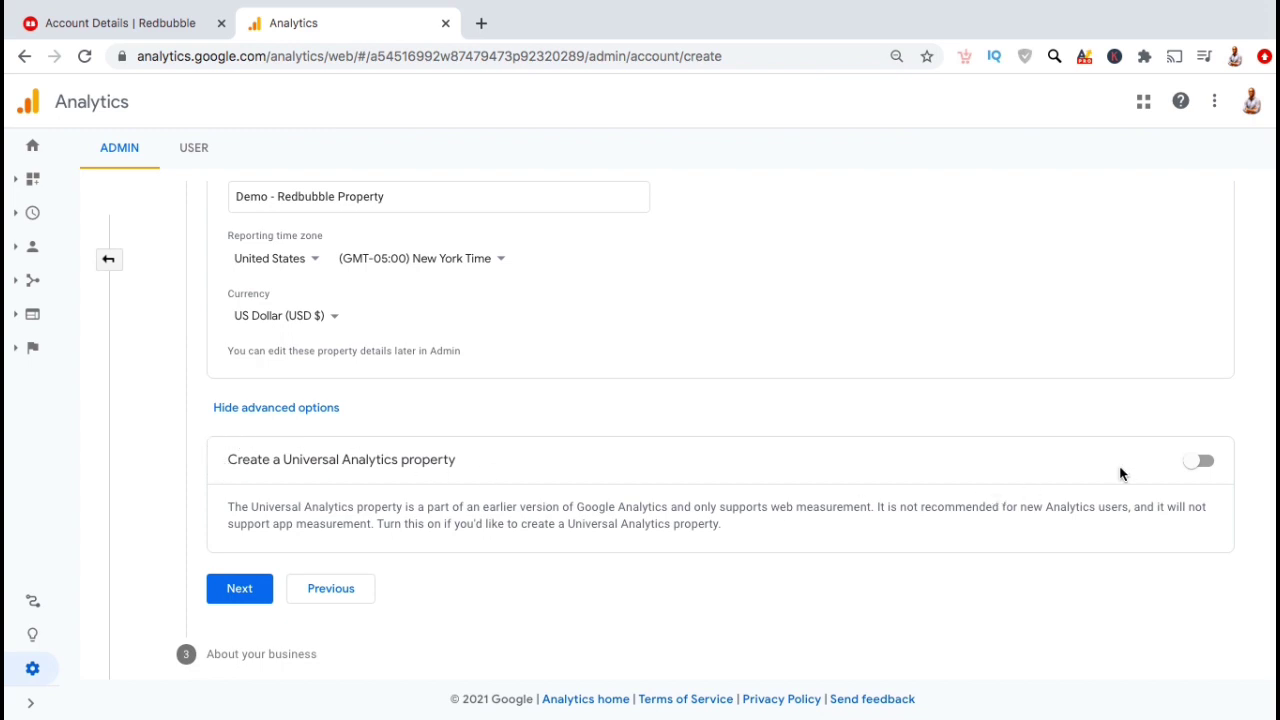
click(1195, 463)
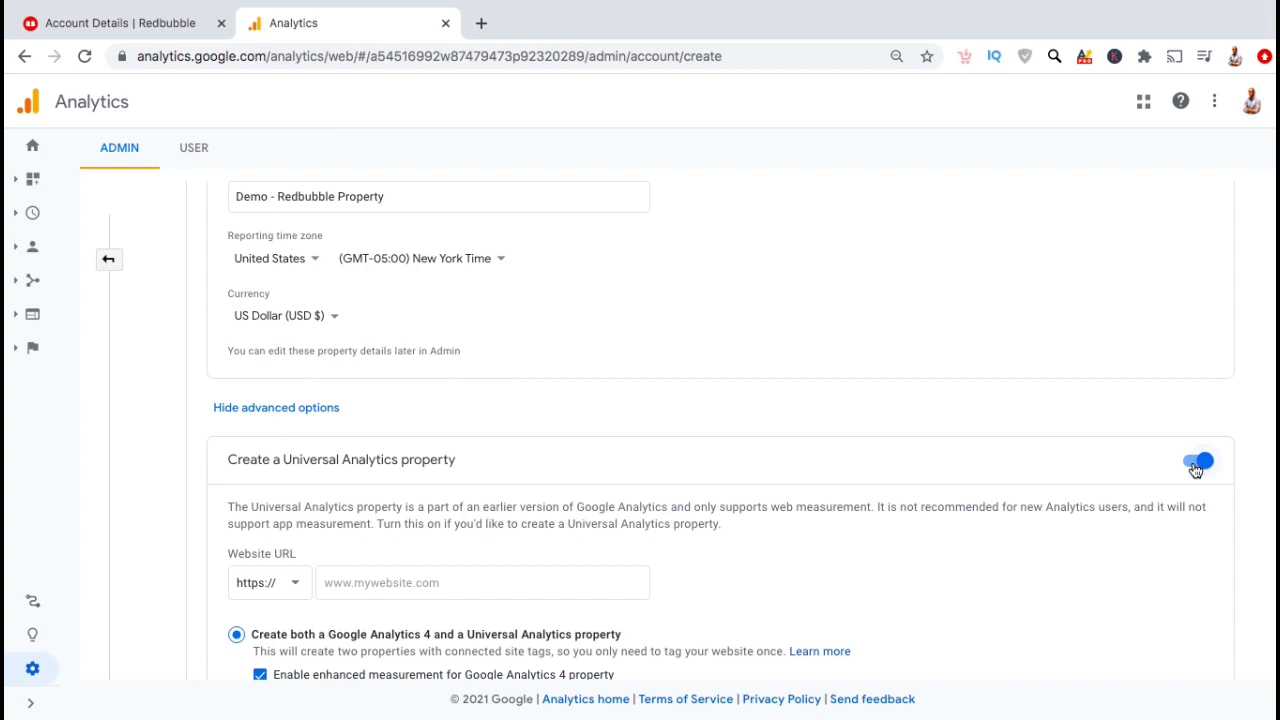
scroll(1156, 484, down, 1)
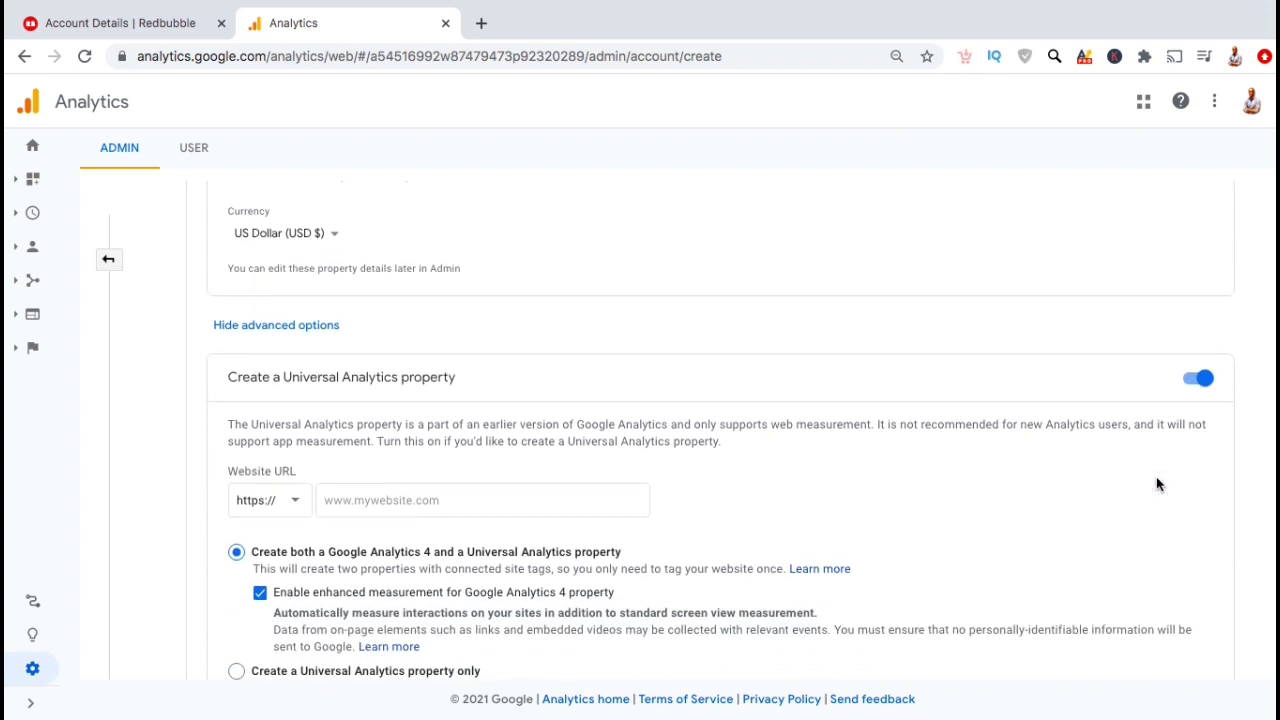
scroll(1156, 484, down, 1)
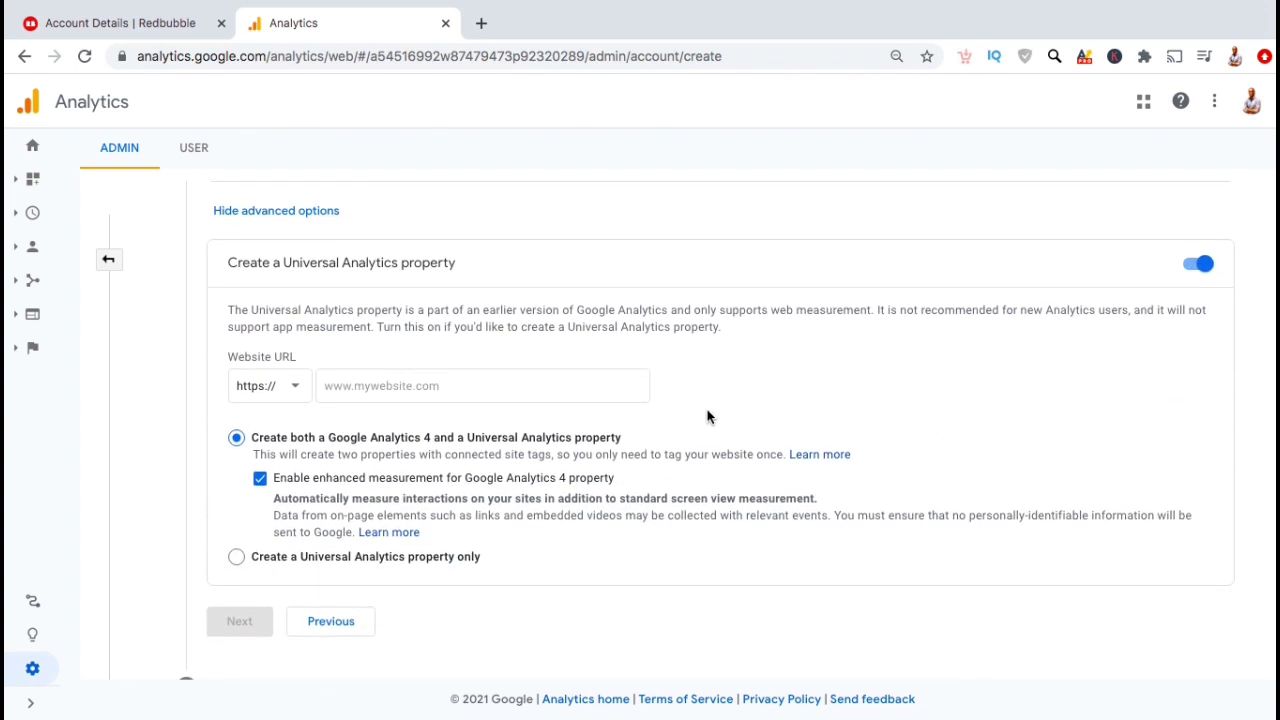
click(596, 380)
text(www.redbubble.com)
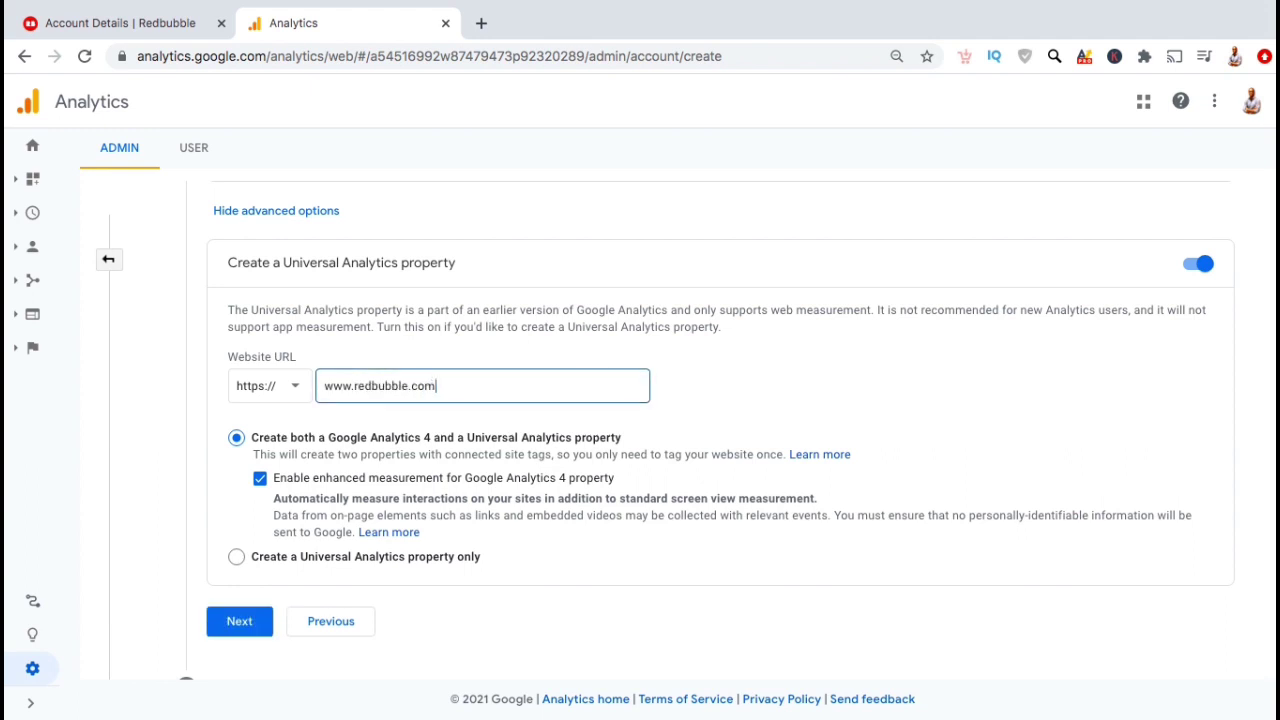
click(670, 400)
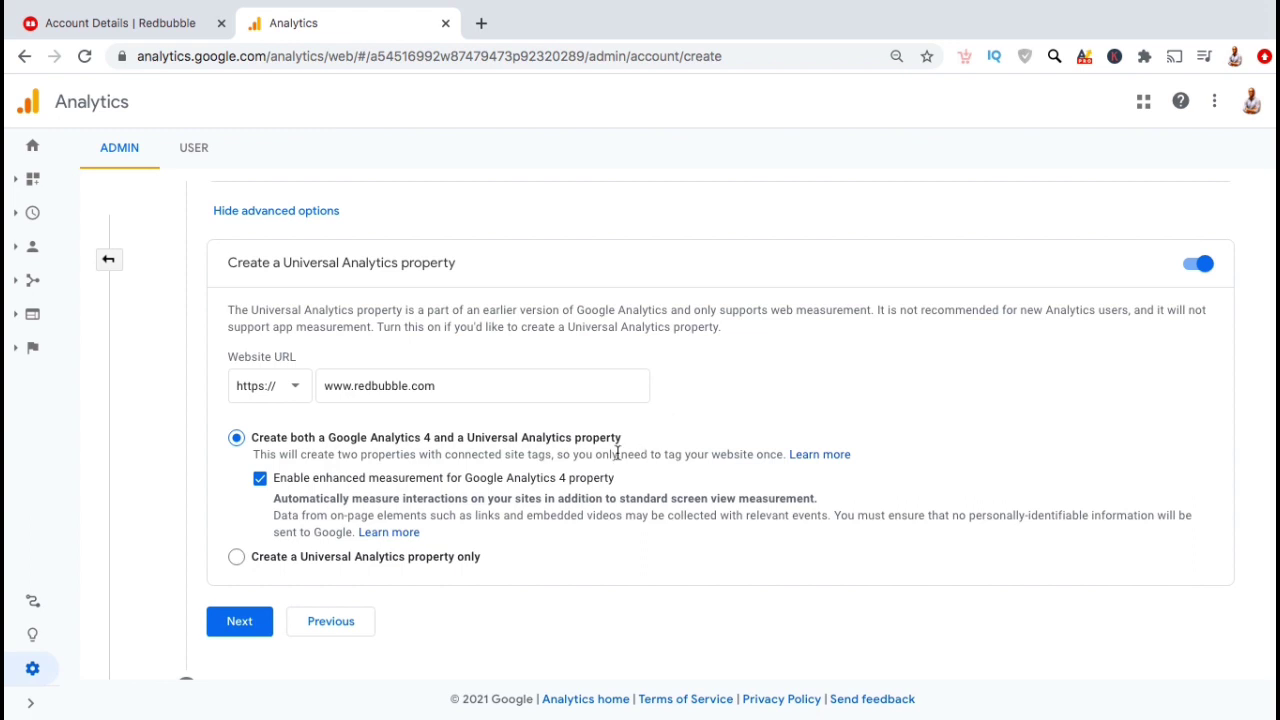
click(243, 566)
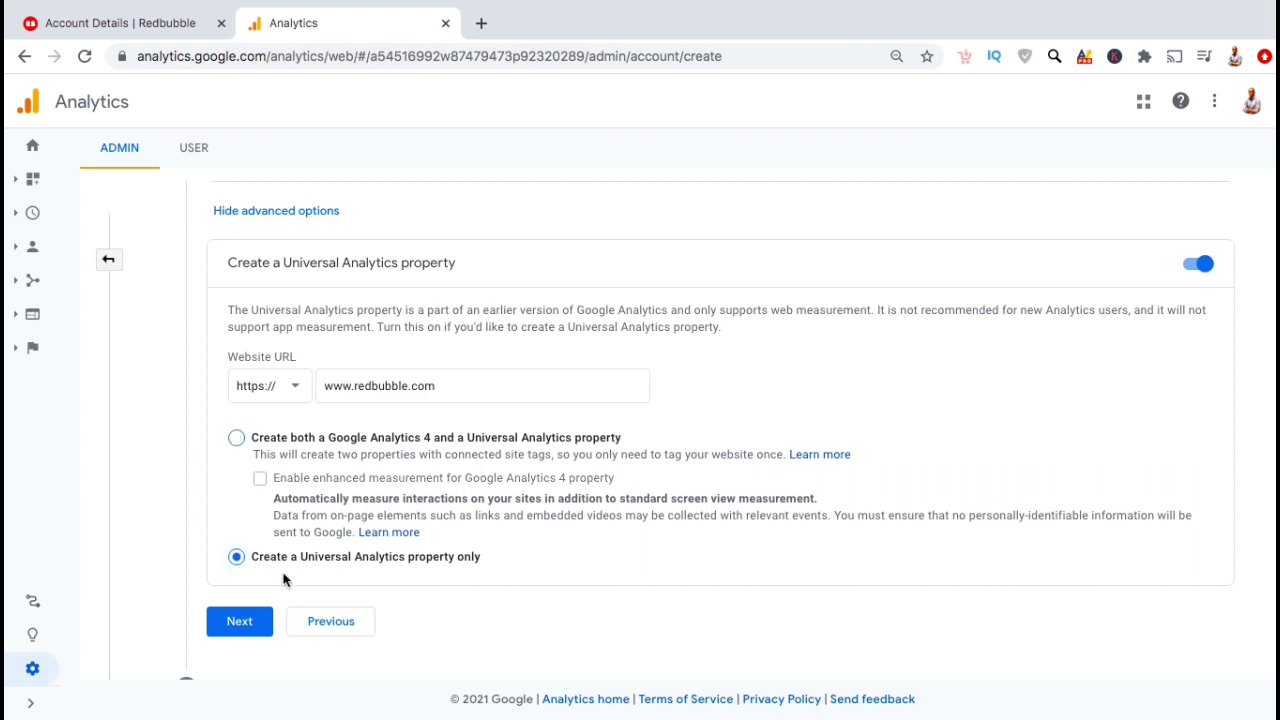
click(244, 621)
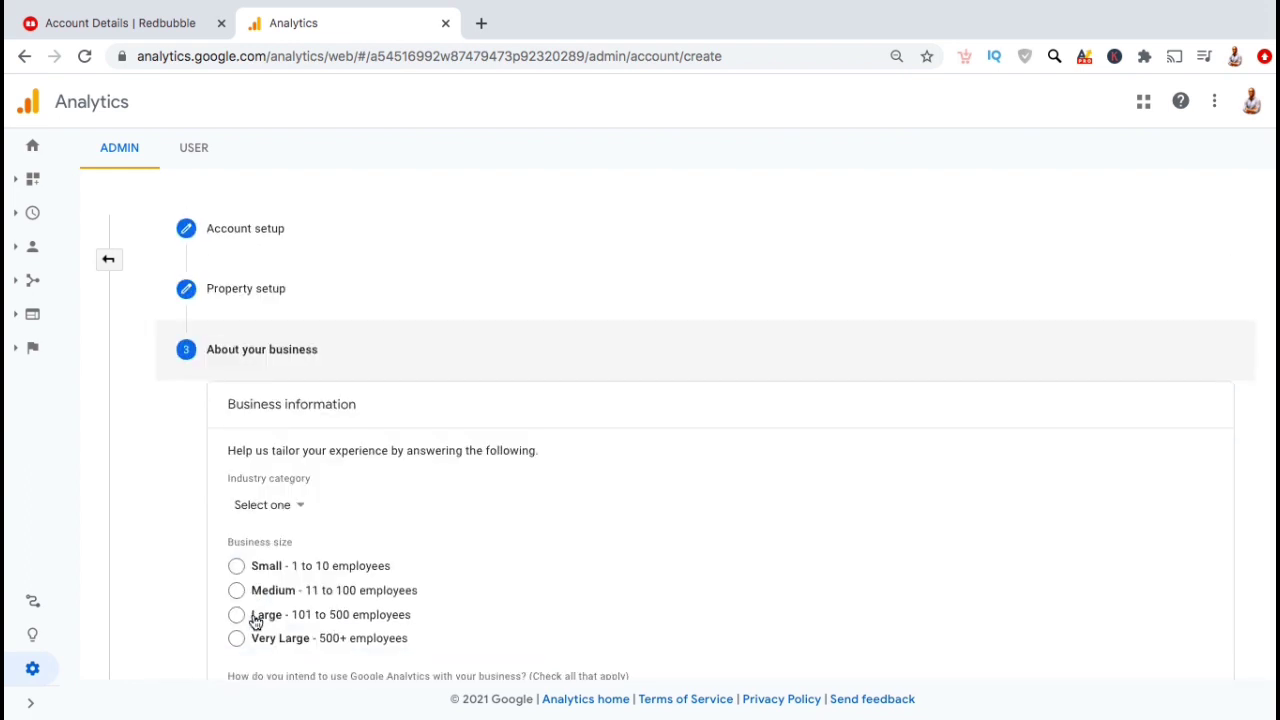
Step: Set industry to Shopping, size to 1–10 employees, add the online sales goal, and submit
scroll(516, 539, down, 3)
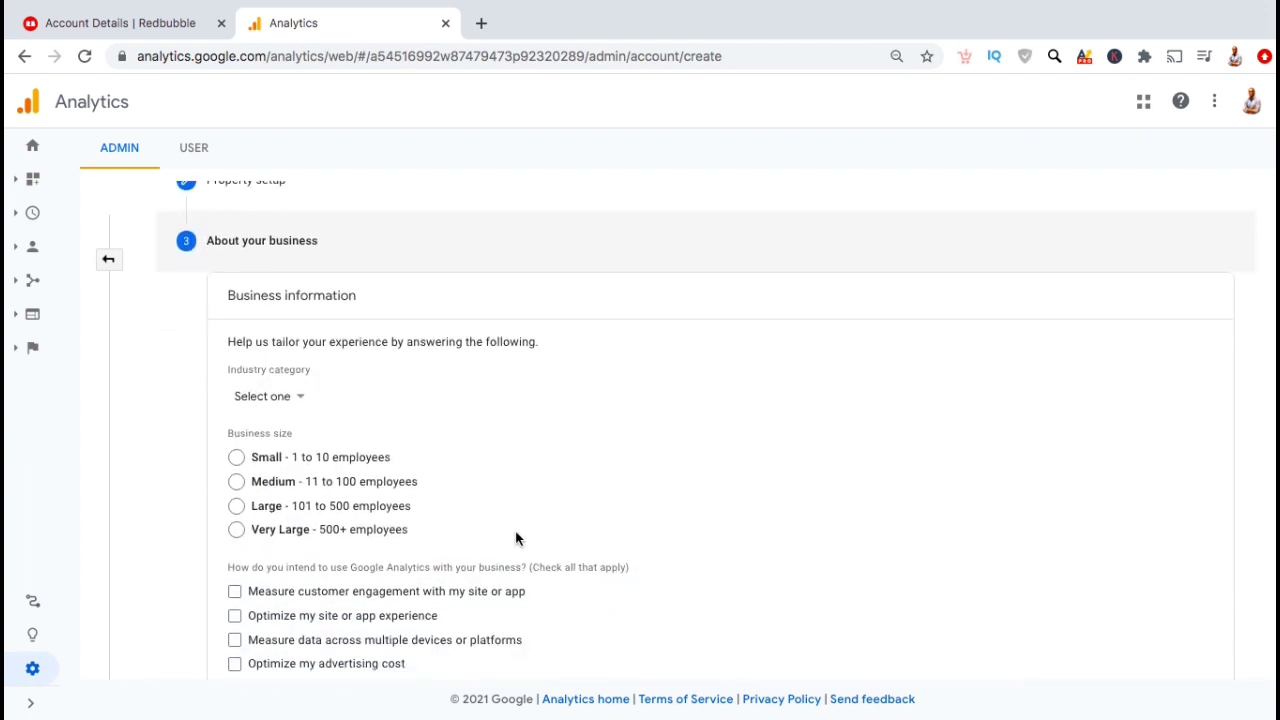
click(268, 360)
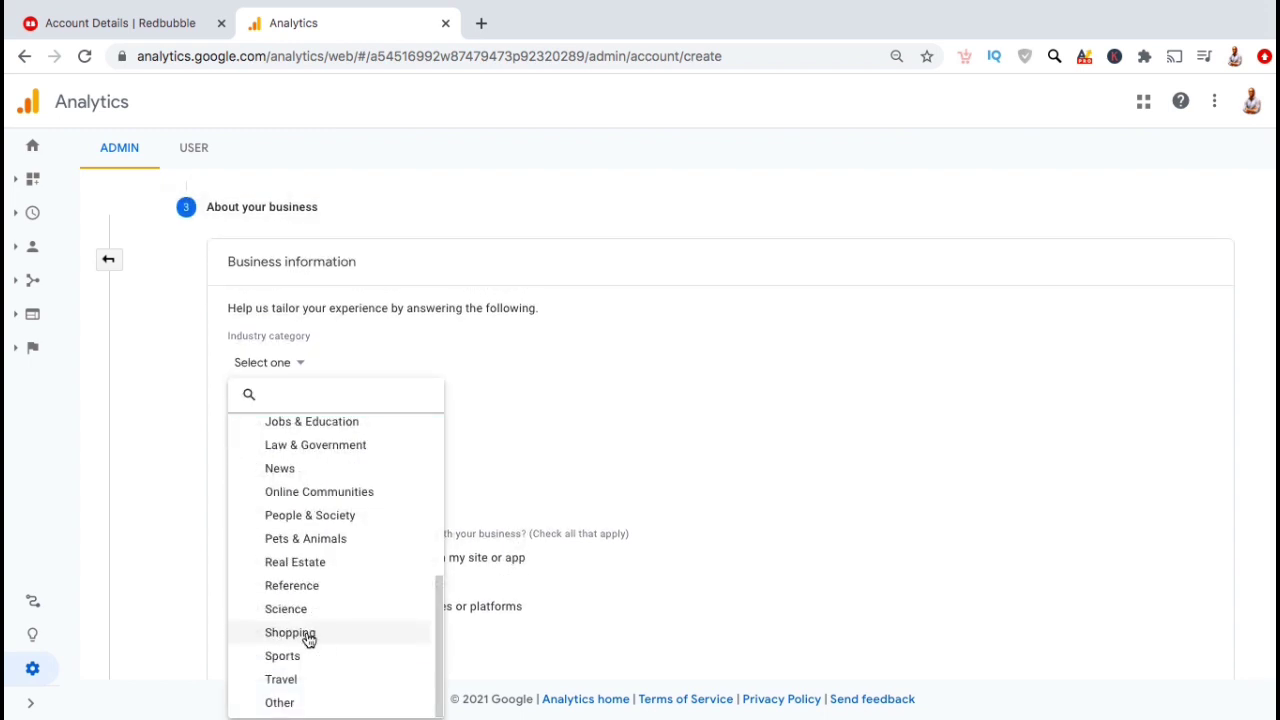
click(306, 632)
click(360, 425)
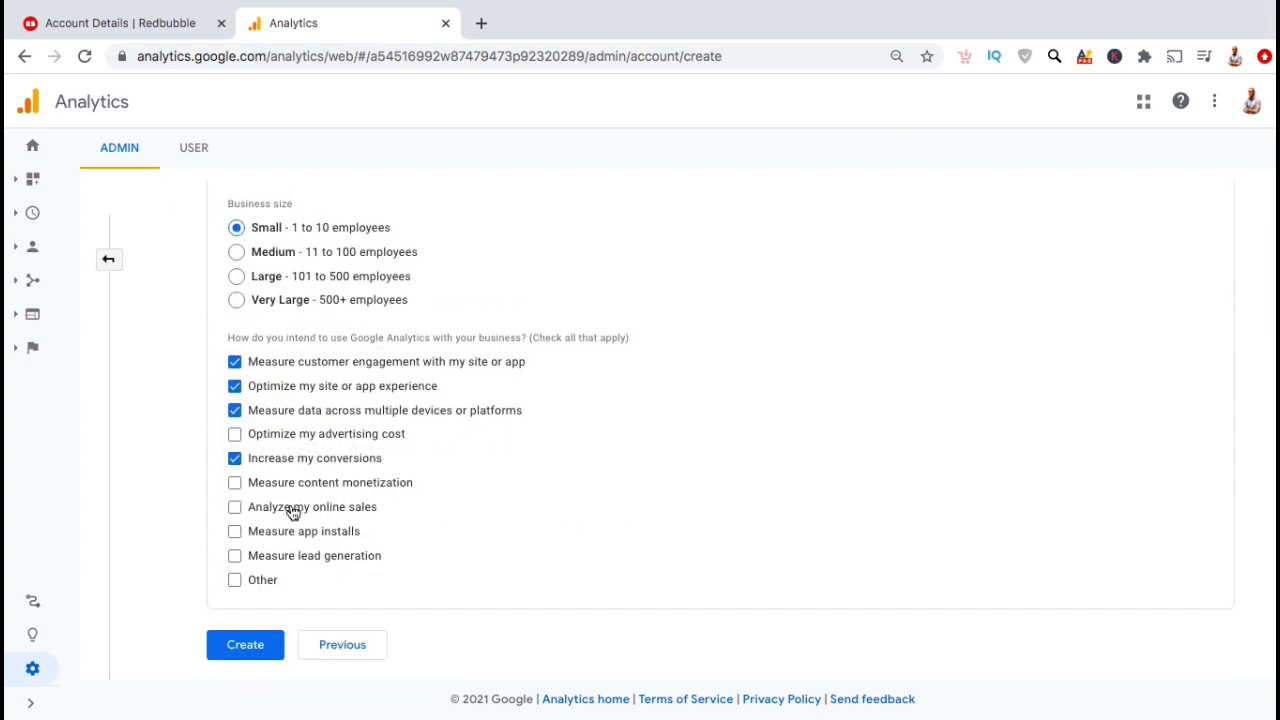
click(292, 511)
click(257, 641)
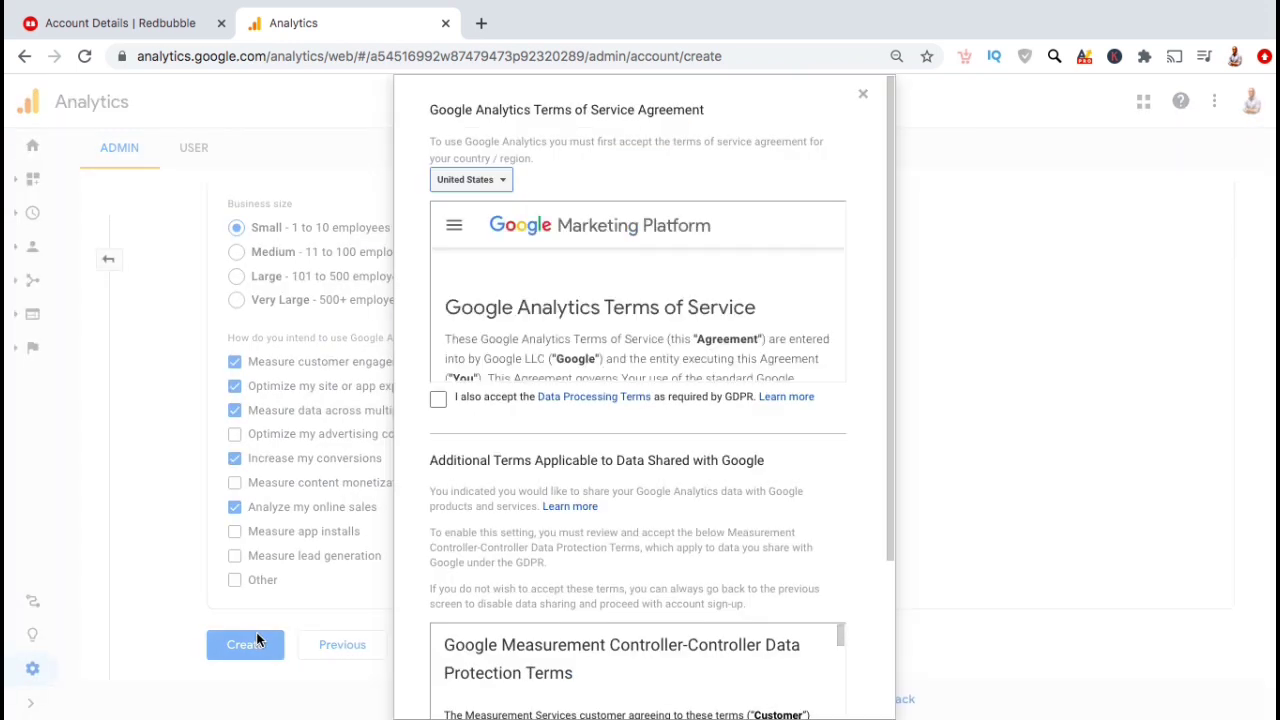
Step: Accept the GDPR Data Processing and Controller-Controller Data Protection terms
click(438, 401)
scroll(411, 434, down, 2)
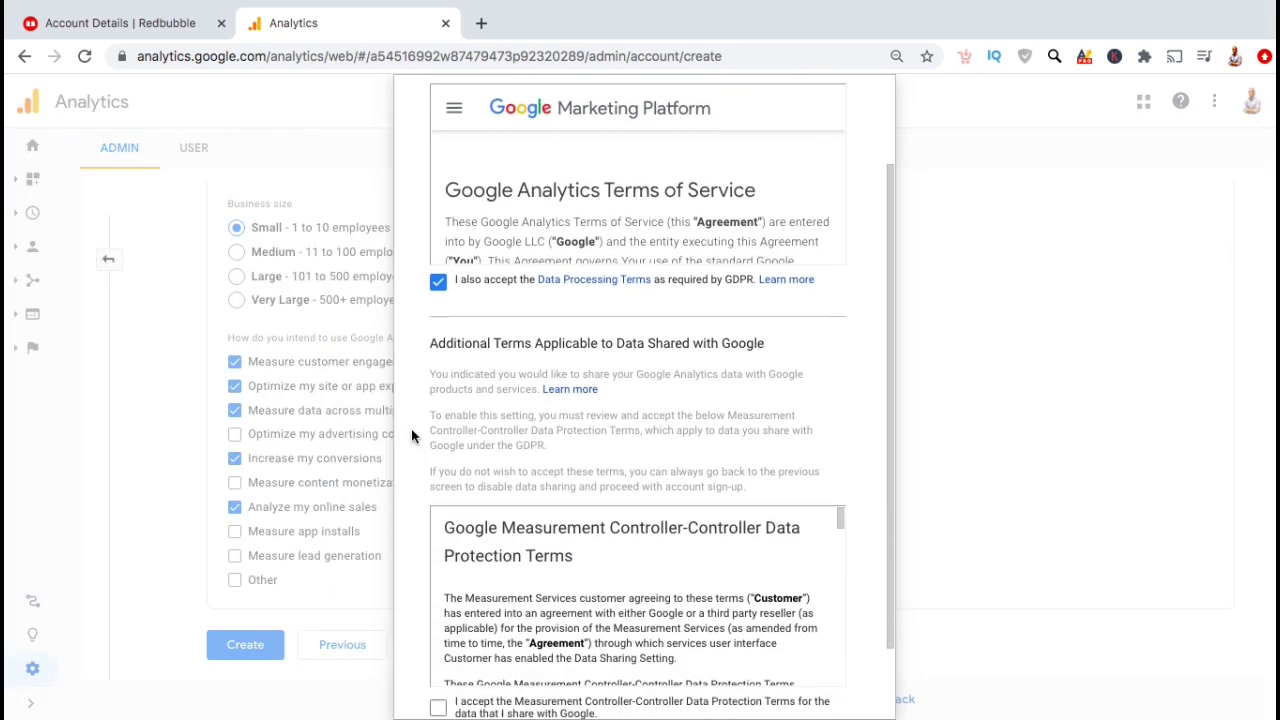
click(437, 618)
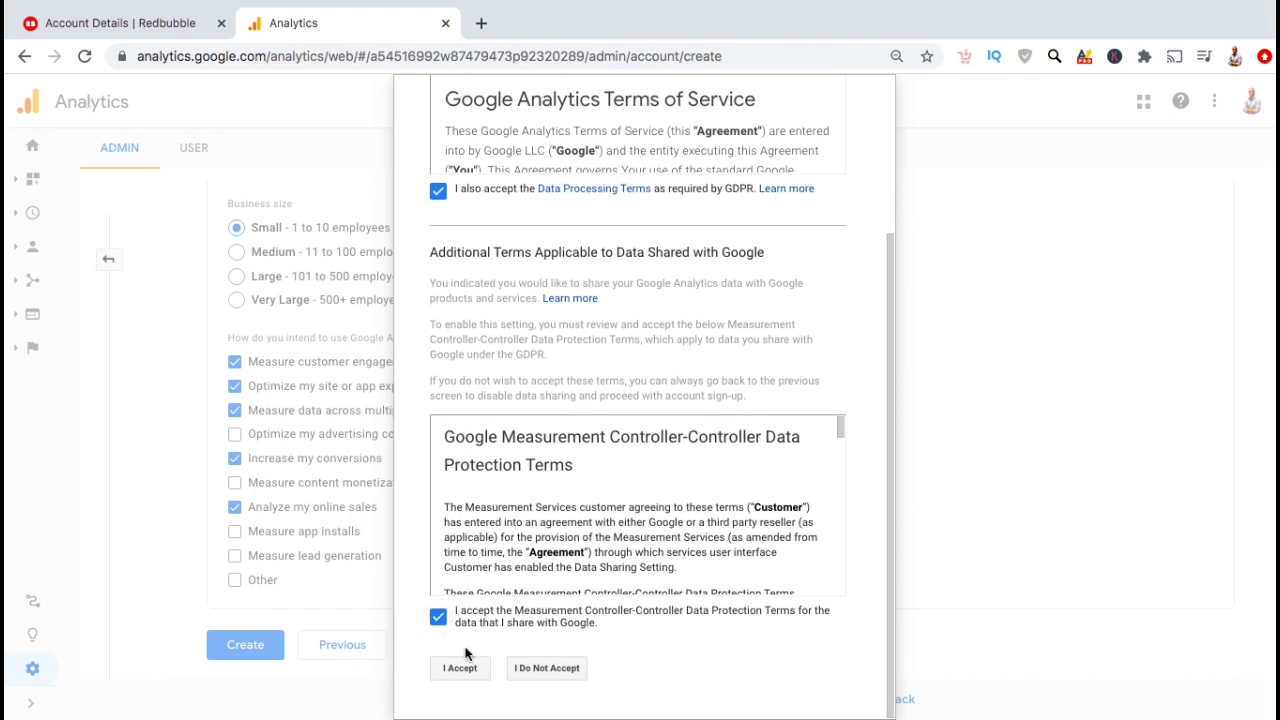
click(457, 677)
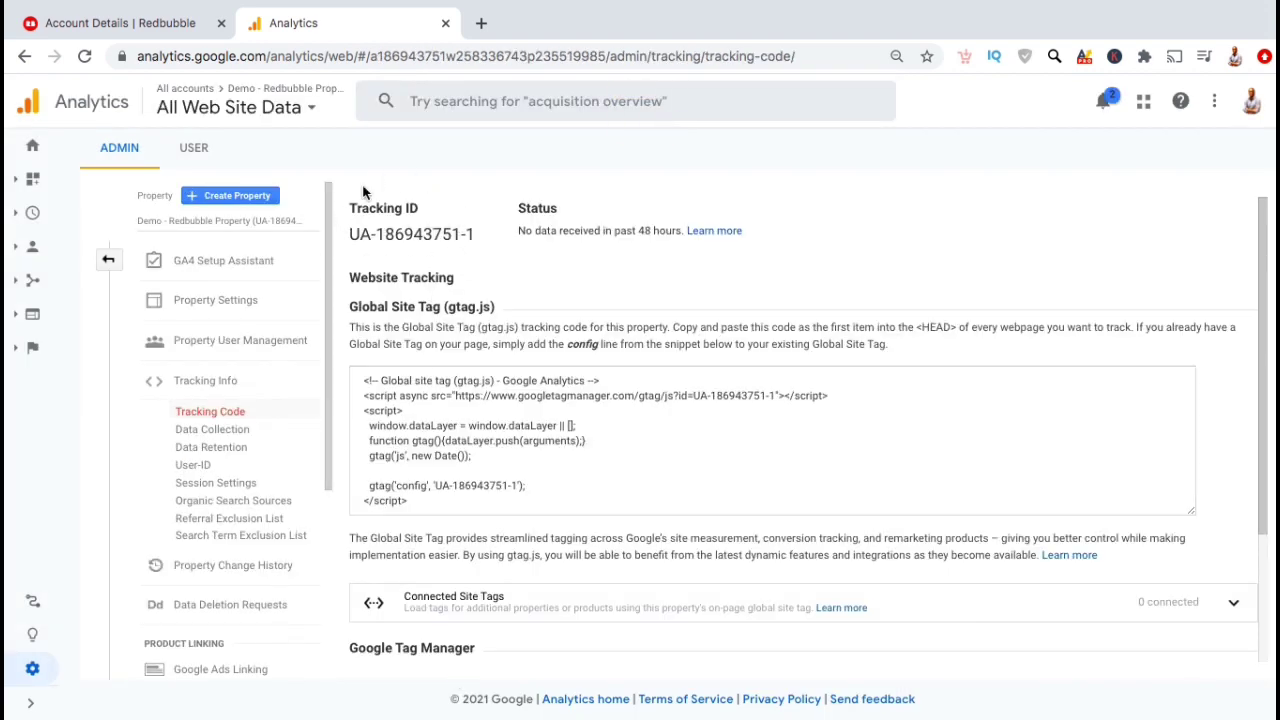
drag(477, 233, 362, 232)
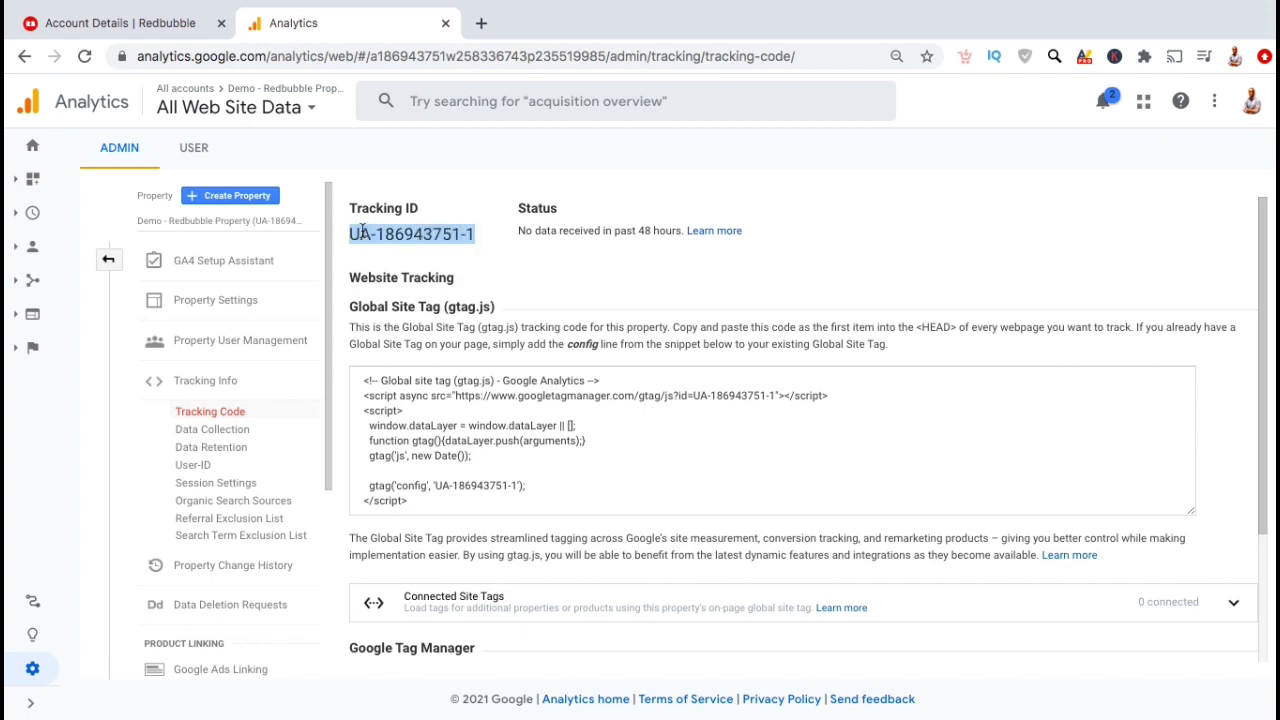
right_click(362, 232)
click(392, 266)
click(143, 26)
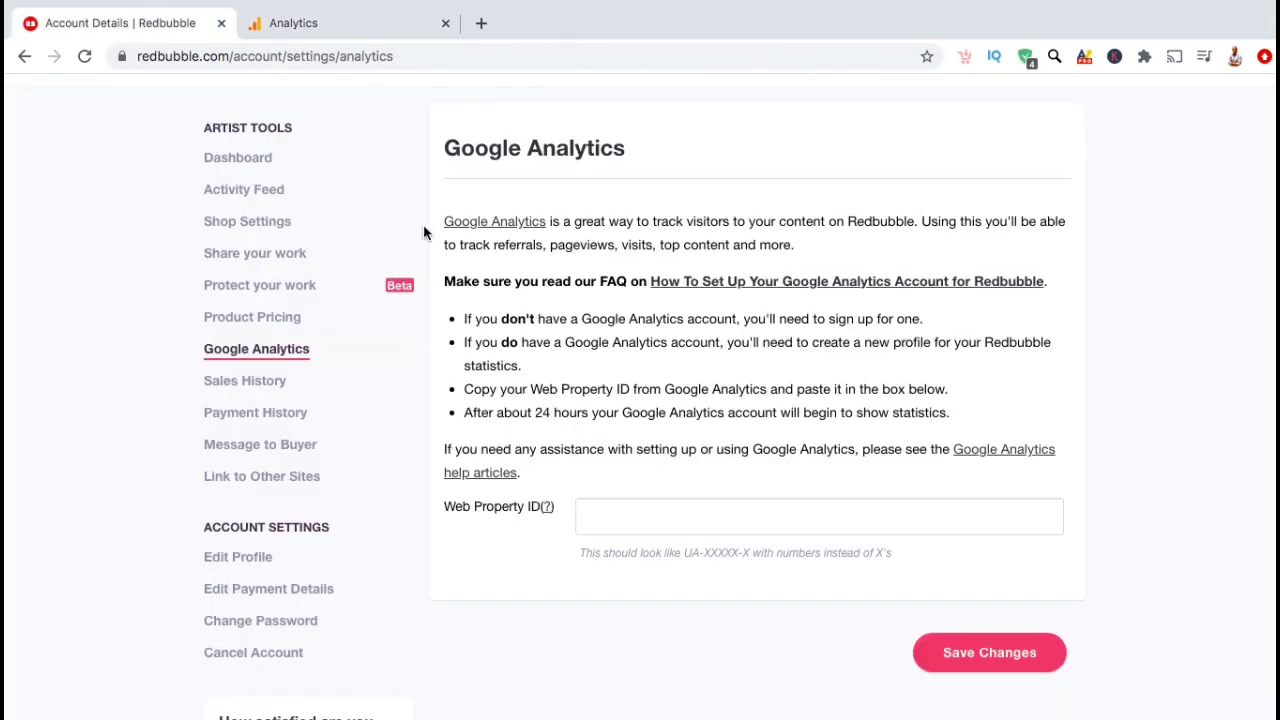
click(651, 517)
right_click(652, 515)
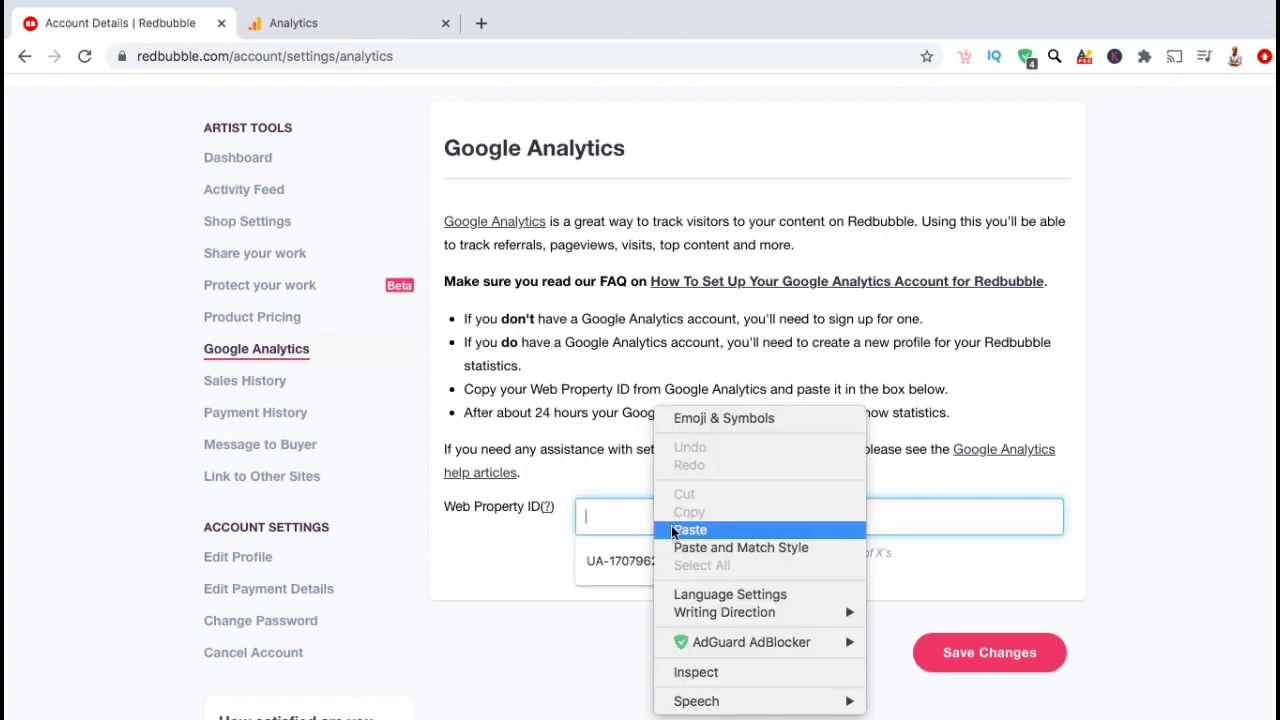
click(688, 529)
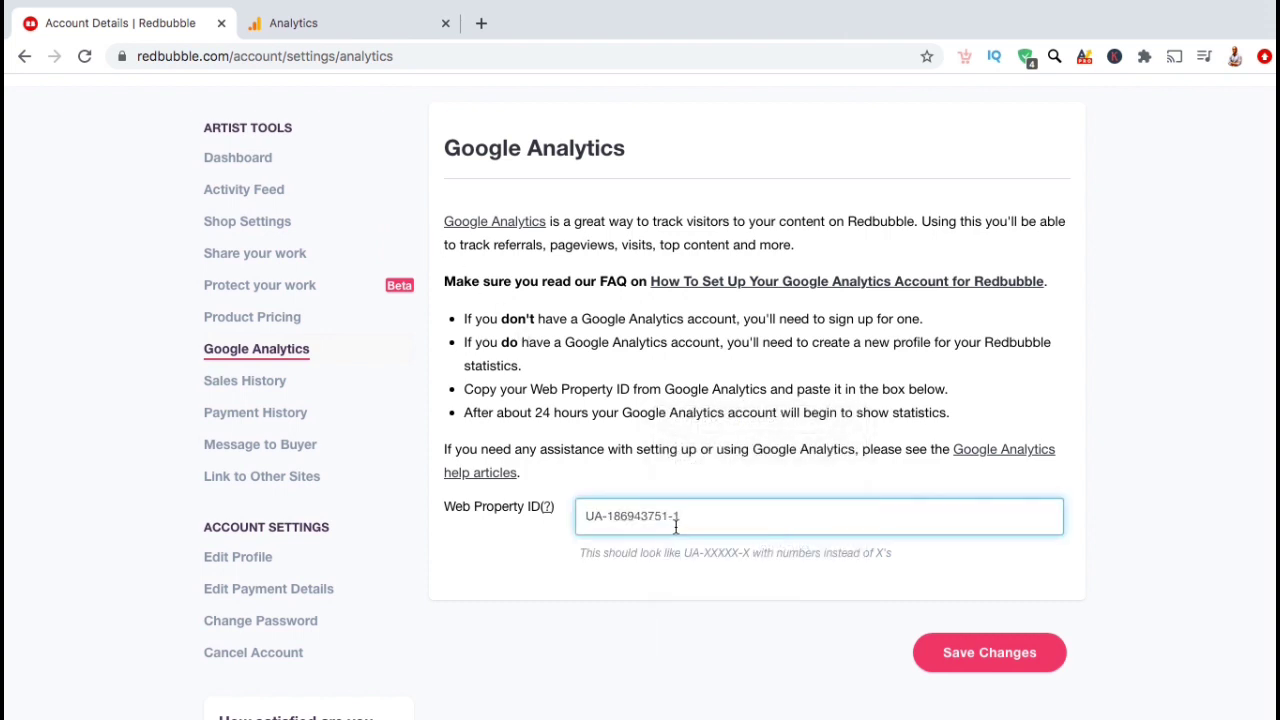
click(936, 664)
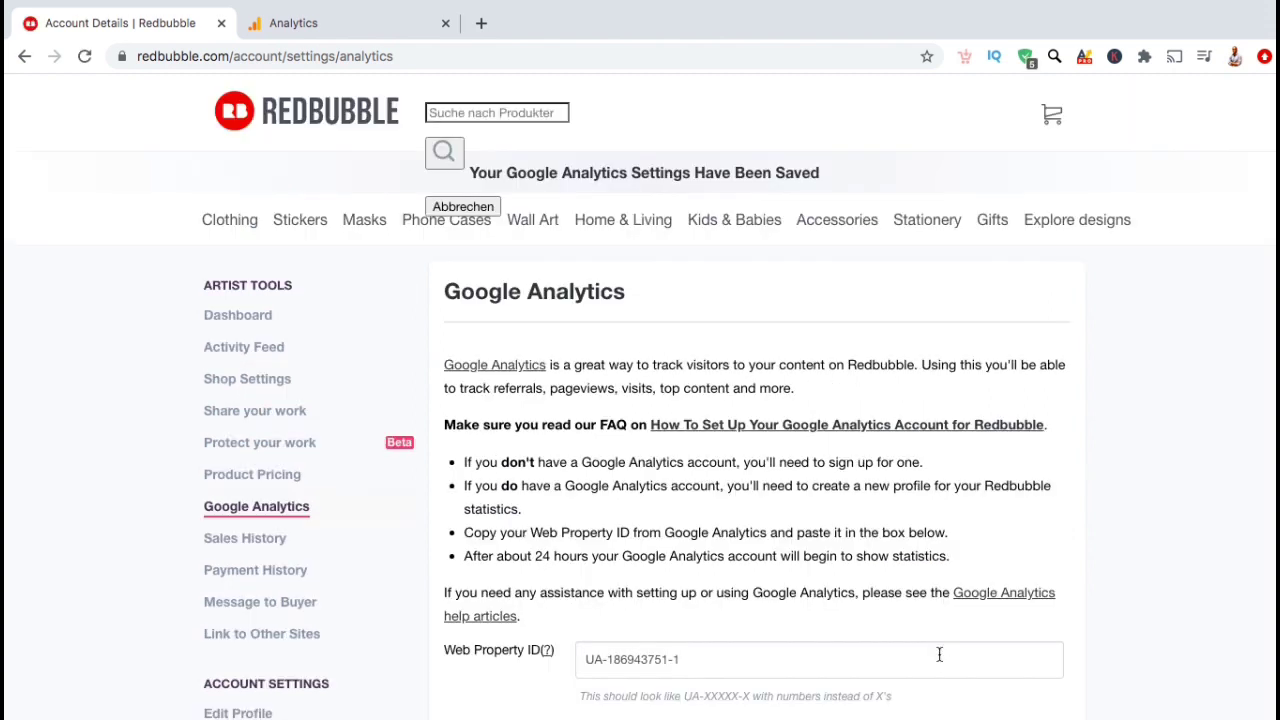
mouse_move(819, 224)
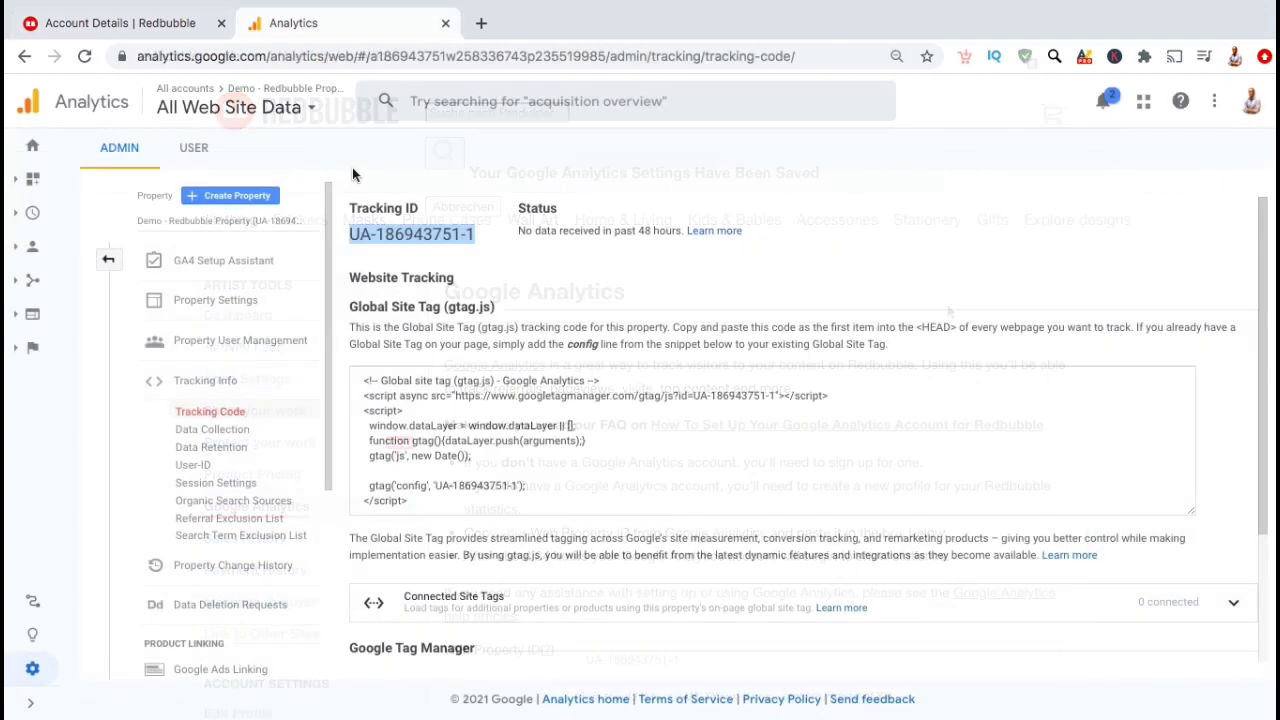
Step: Browse the Home, Realtime, Audience, Acquisition and Behavior overview reports for the new property
click(34, 147)
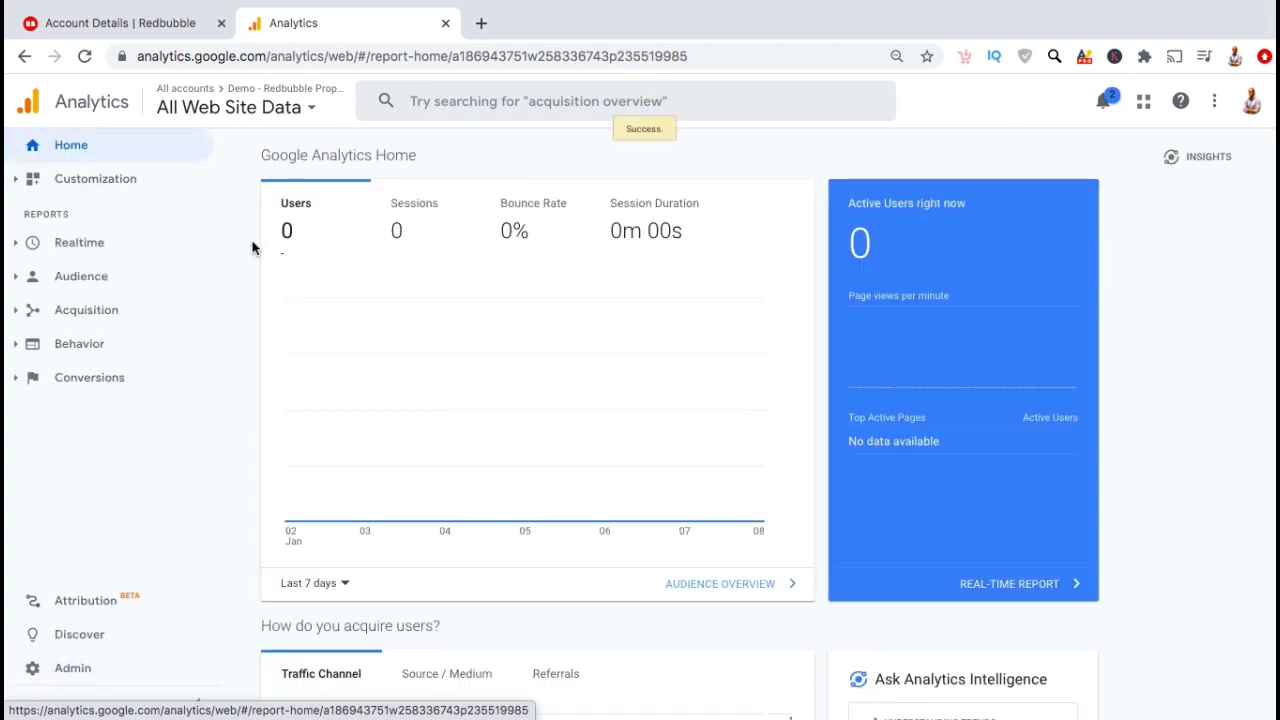
click(108, 246)
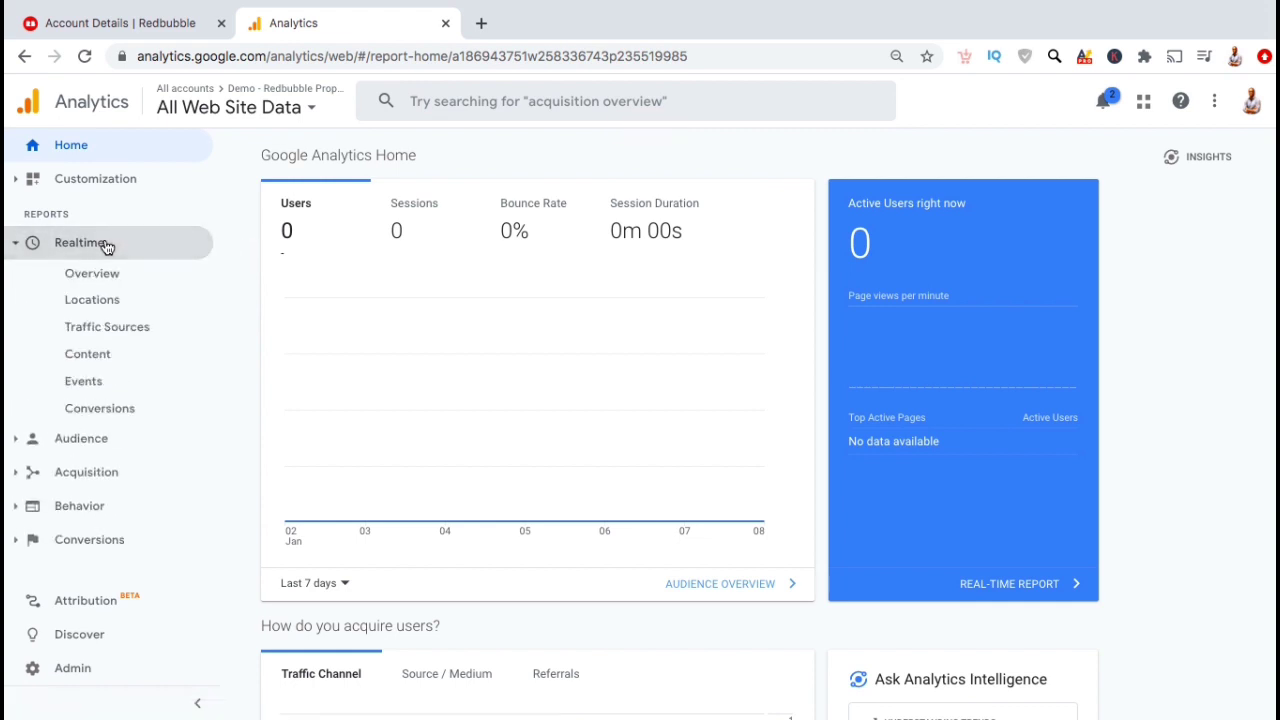
click(108, 278)
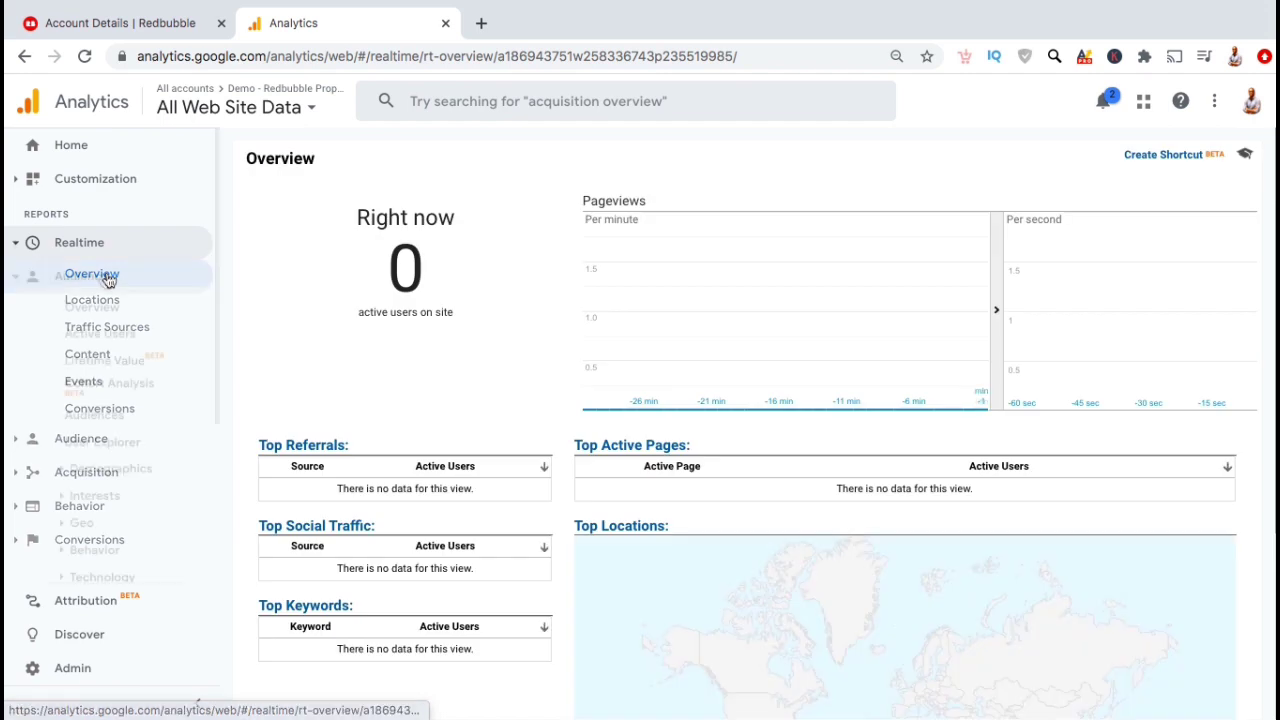
click(107, 309)
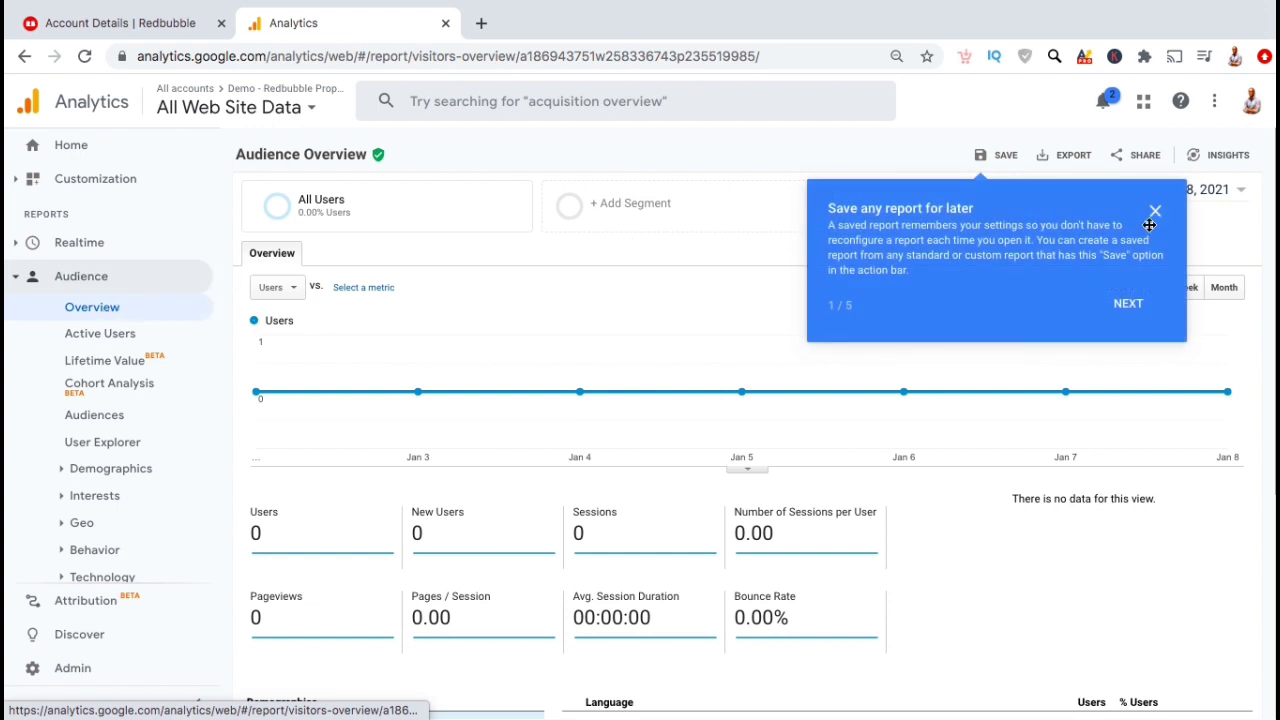
click(1155, 211)
click(100, 310)
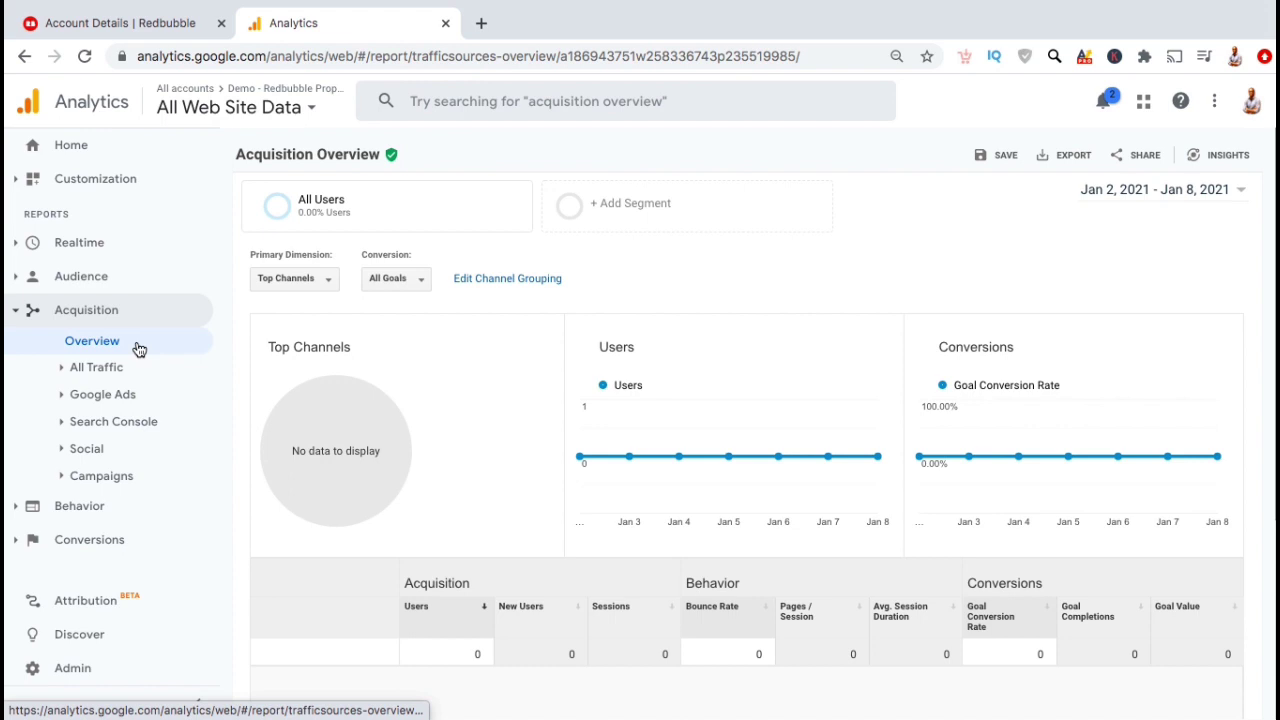
click(79, 505)
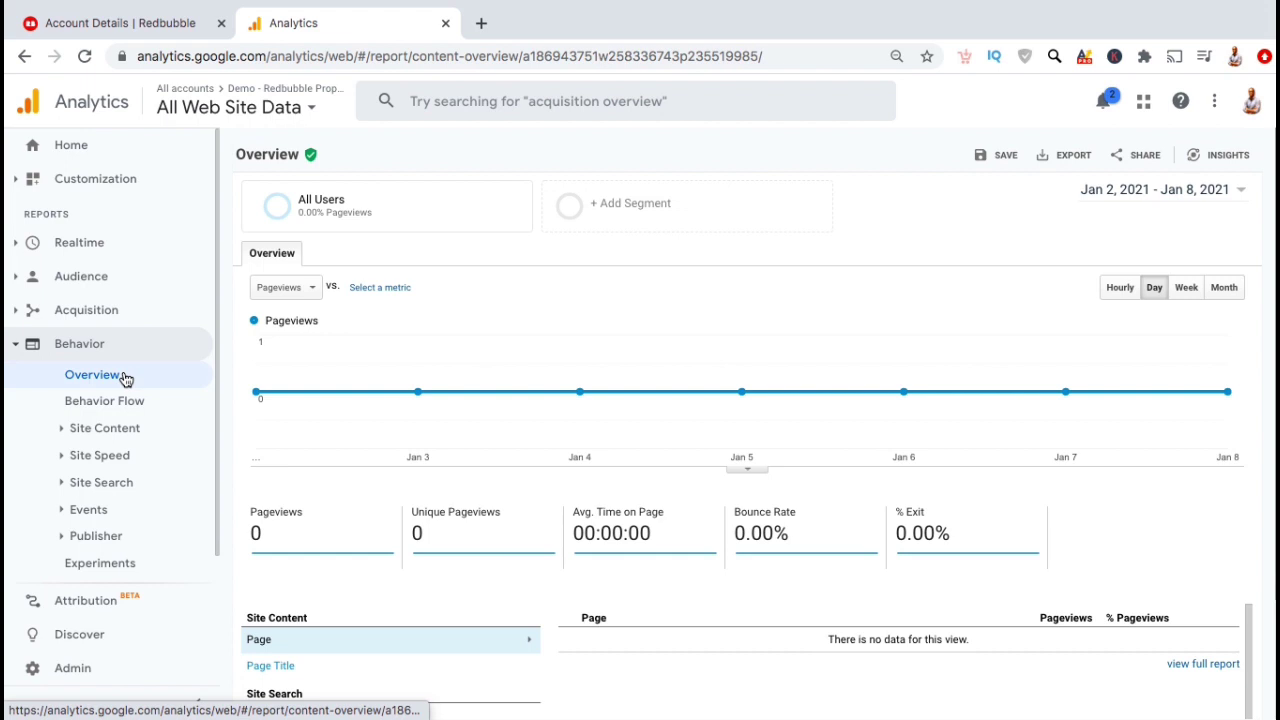
click(126, 345)
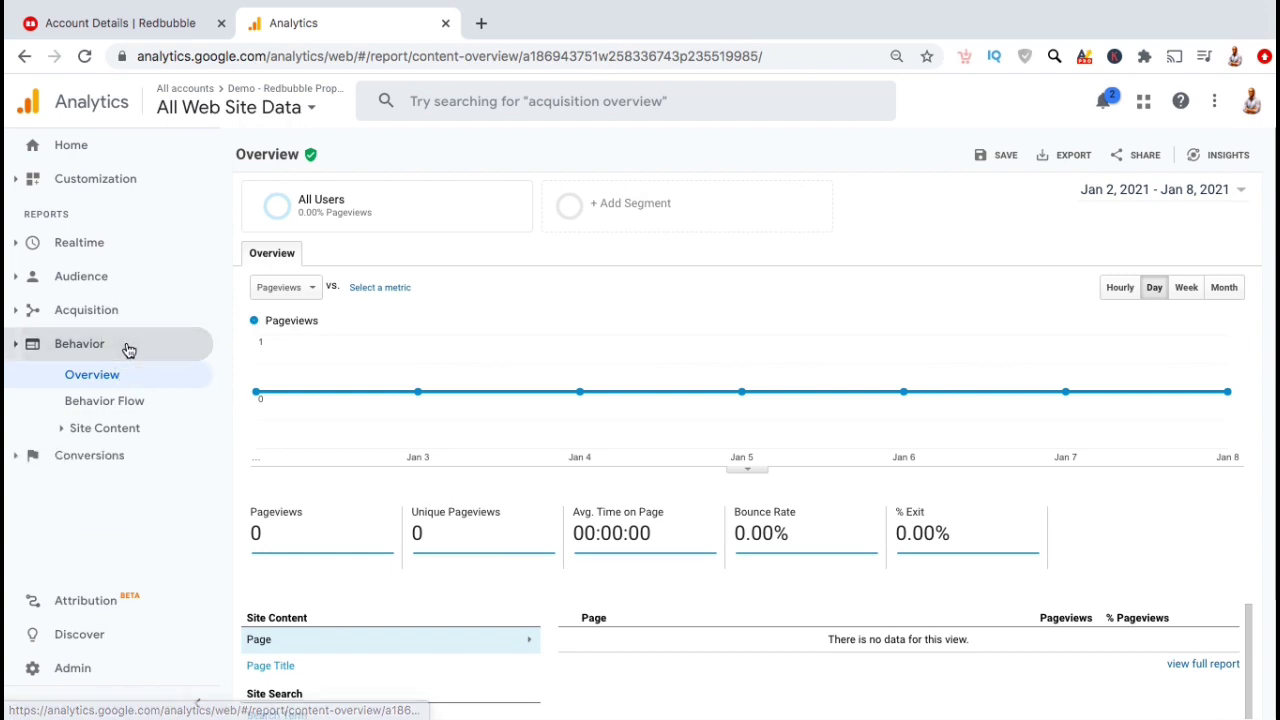